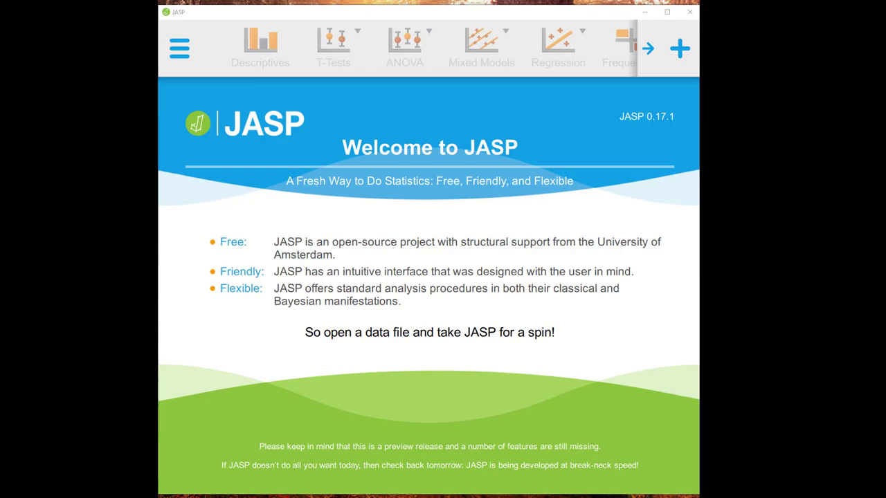
Switch to Excel and save the Methods Set workbook to the Desktop as a CSV (Comma delimited) file.
left_click(208, 496)
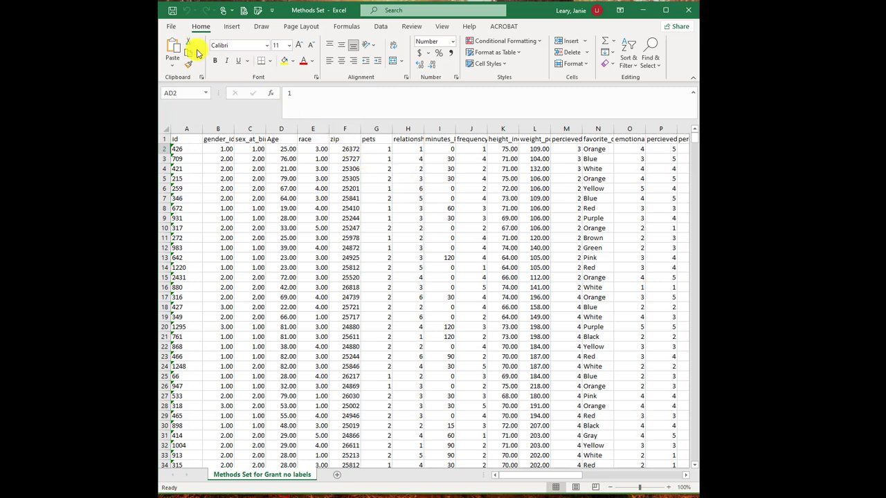
left_click(173, 31)
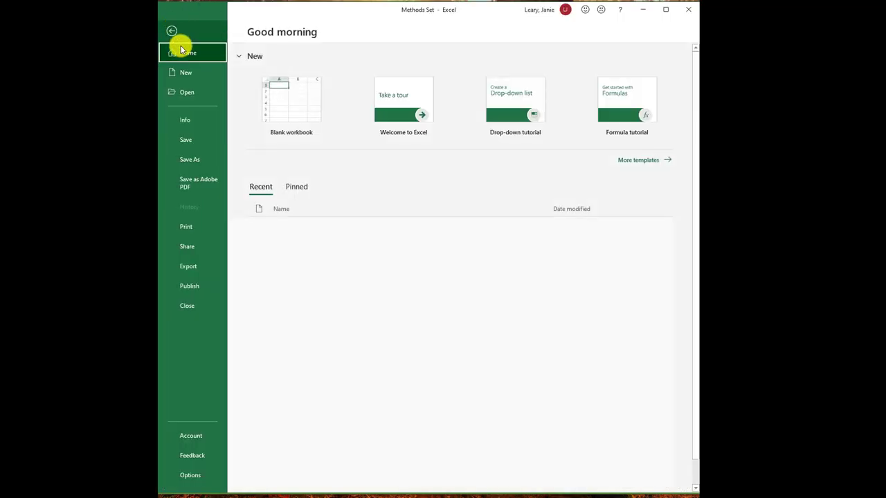
left_click(183, 160)
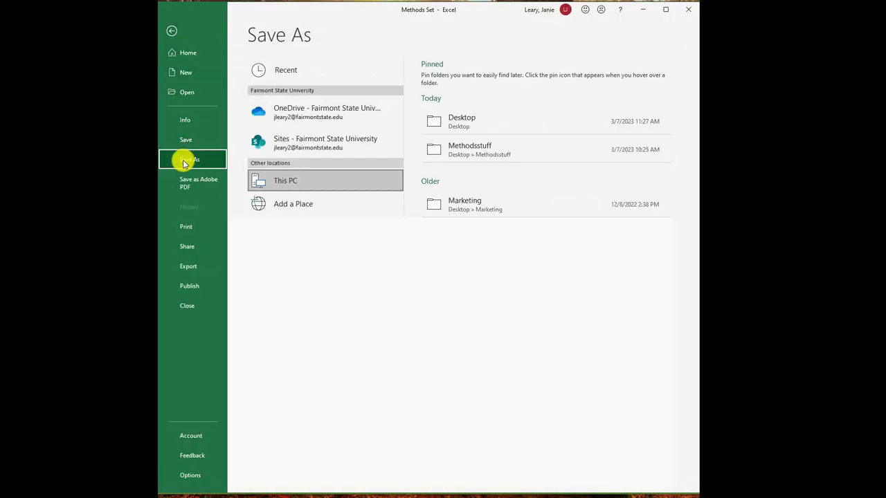
left_click(462, 122)
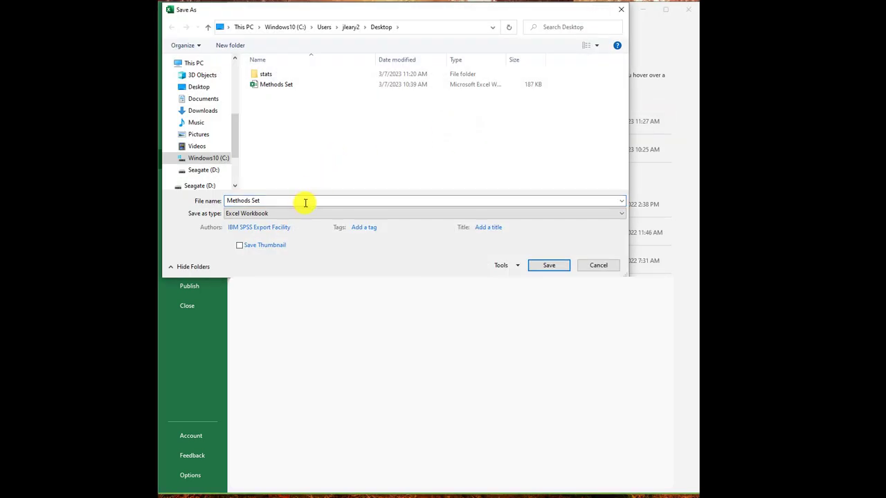
left_click(253, 218)
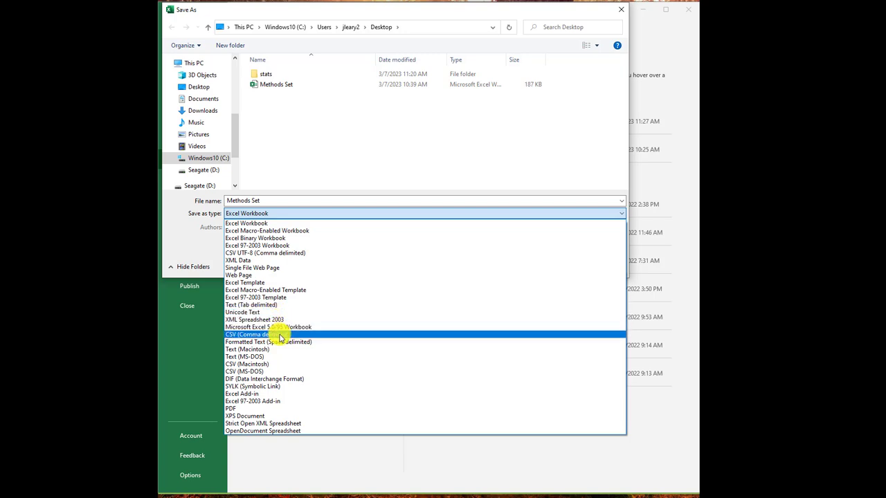
left_click(233, 335)
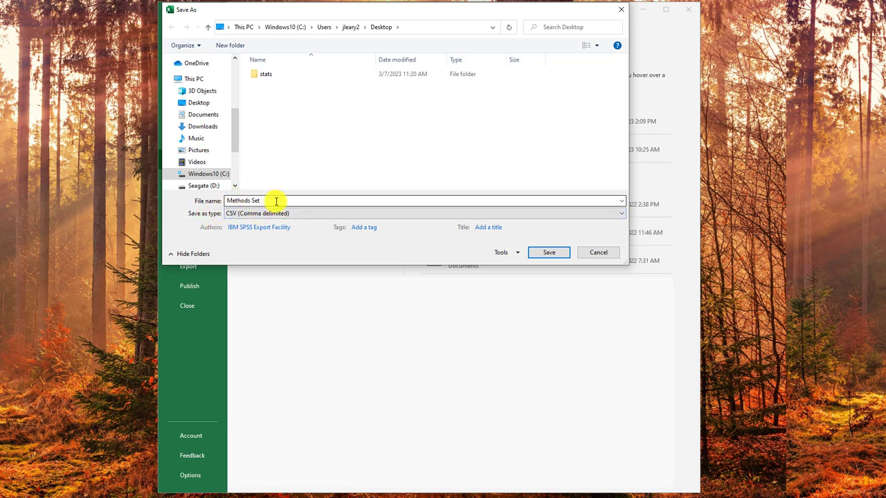
left_click(544, 255)
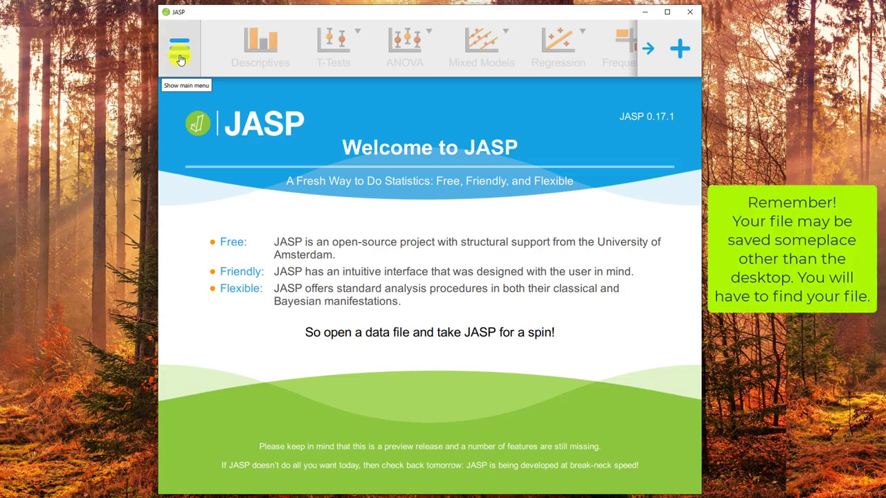
Switch to JASP and open the Methods Set CSV file from the Desktop folder.
left_click(179, 56)
left_click(256, 93)
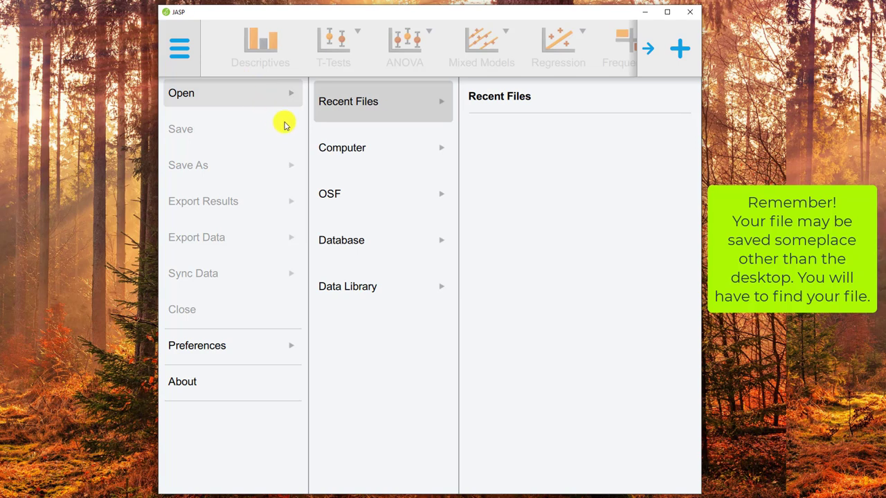
left_click(331, 150)
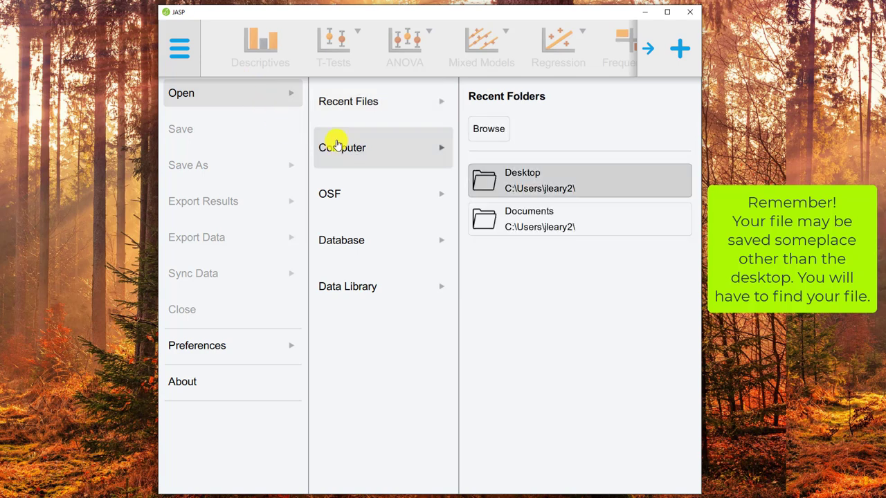
left_click(520, 174)
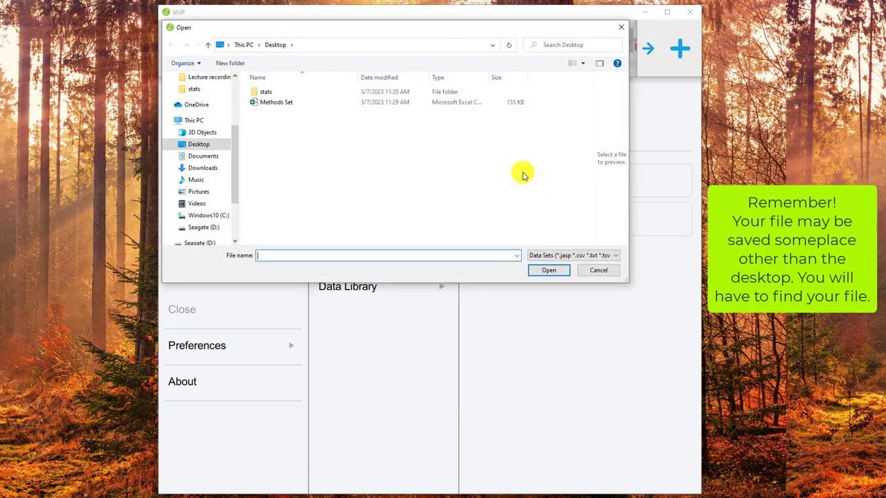
left_click(268, 105)
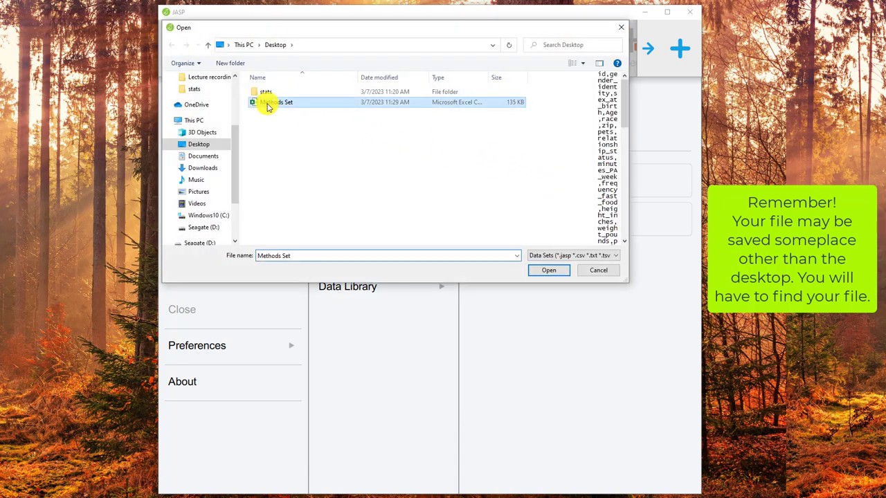
left_click(546, 273)
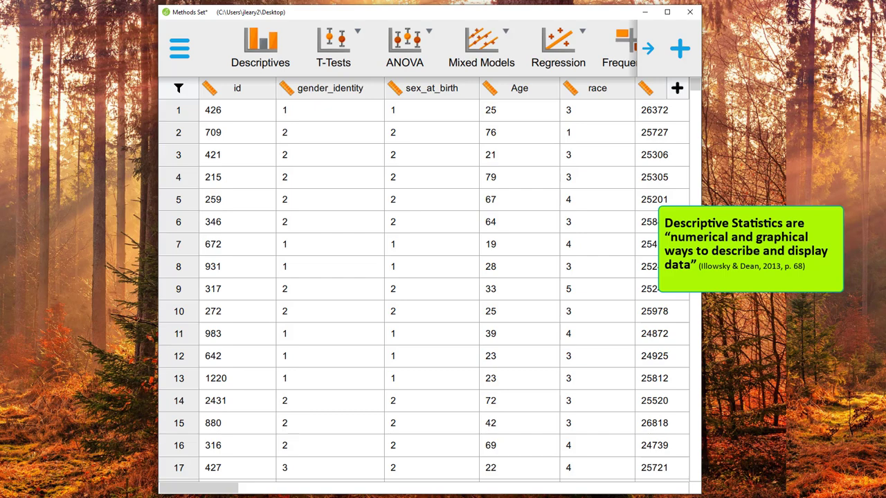
Examine the measurement types available for the id column without changing its type.
left_click(209, 93)
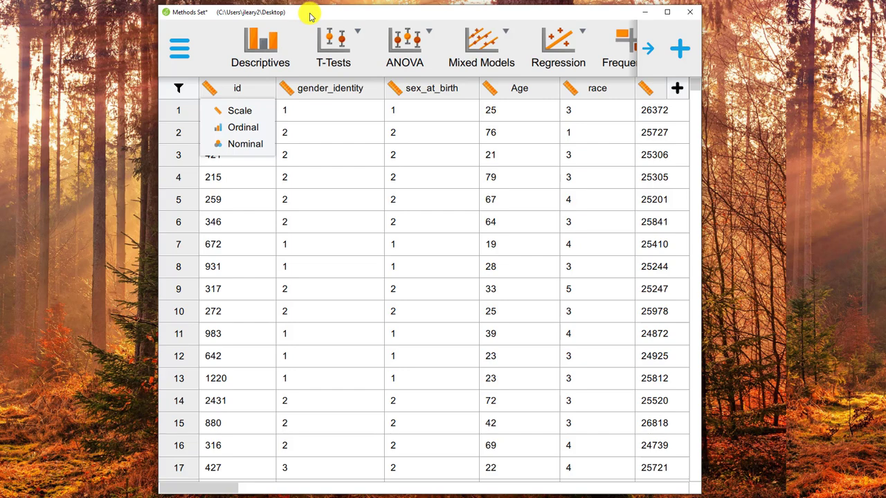
left_click(256, 92)
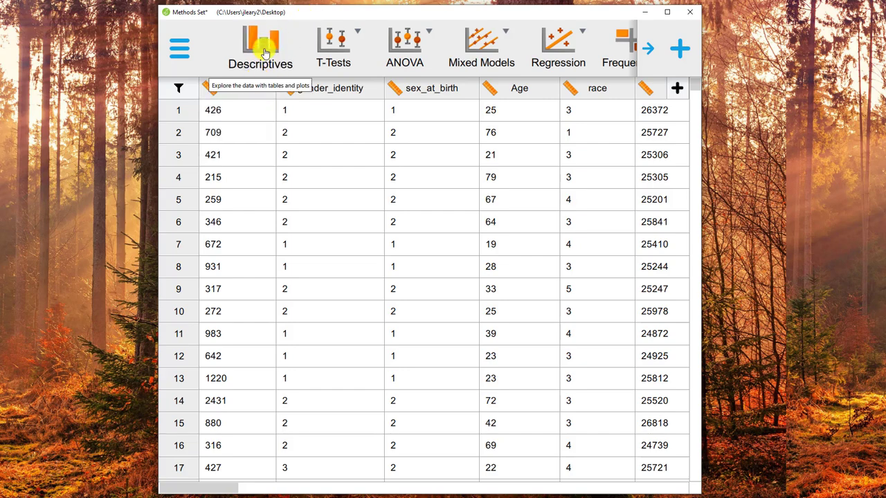
Create a Descriptive Statistics analysis with the variables gender_identity, Age, pets, favorite_color and relationship_status.
left_click(265, 53)
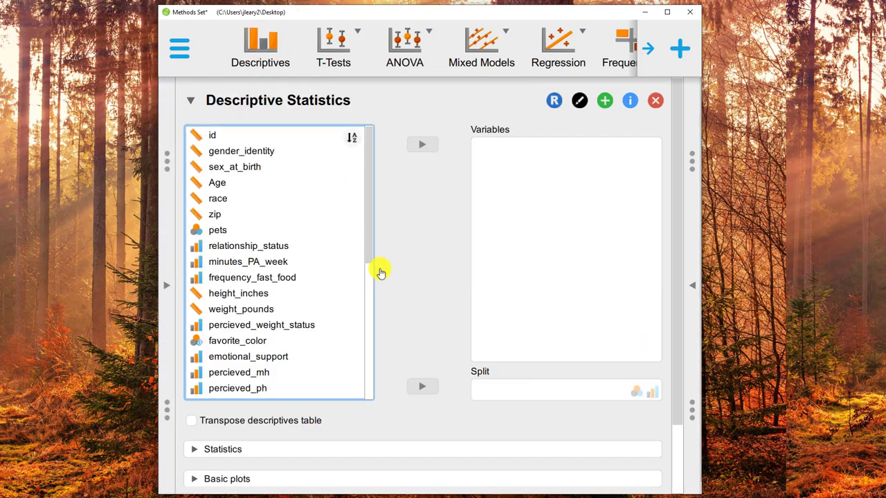
left_click(252, 156)
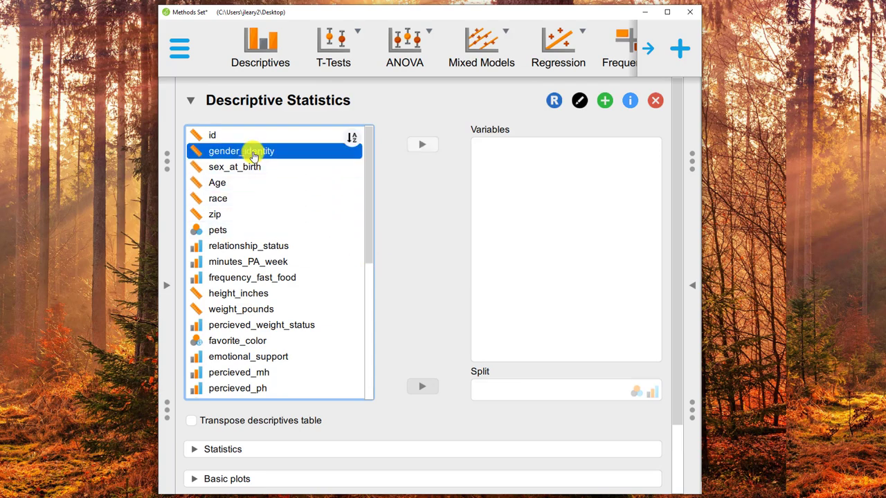
left_click(422, 145)
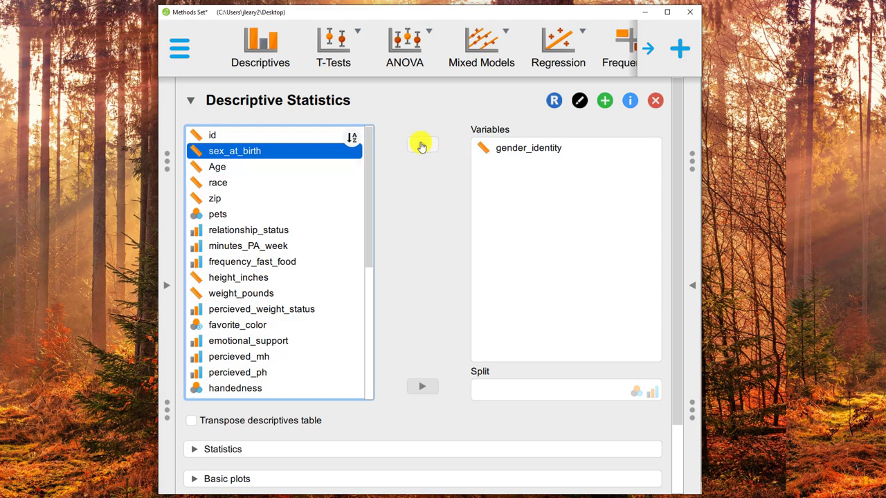
left_click(222, 172)
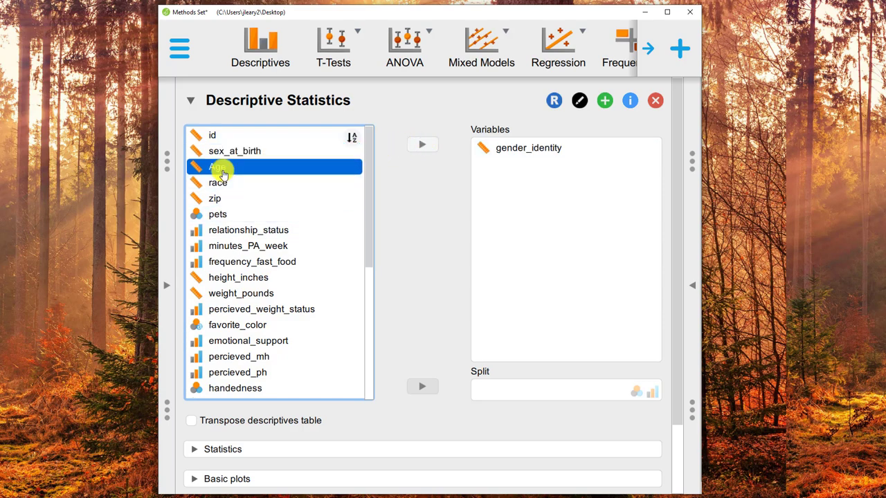
left_click(423, 145)
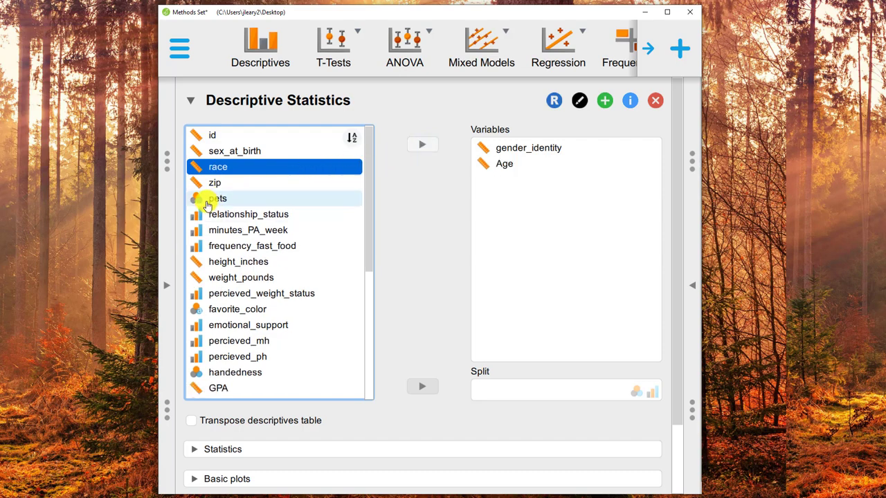
left_click(205, 199)
left_click(418, 151)
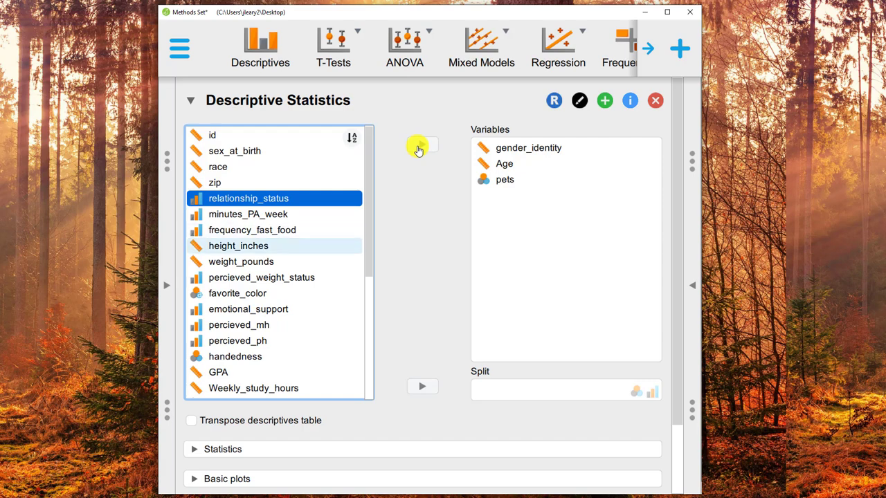
left_click(251, 295)
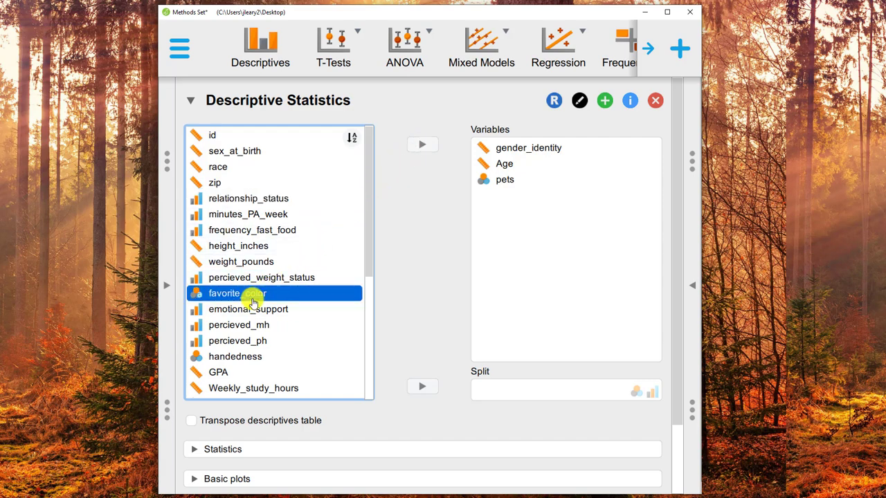
left_click(422, 144)
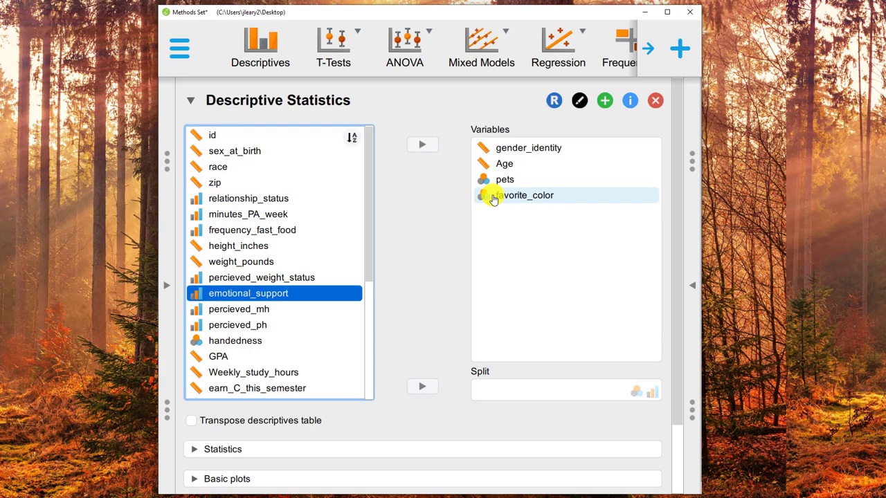
left_click(249, 199)
left_click(421, 144)
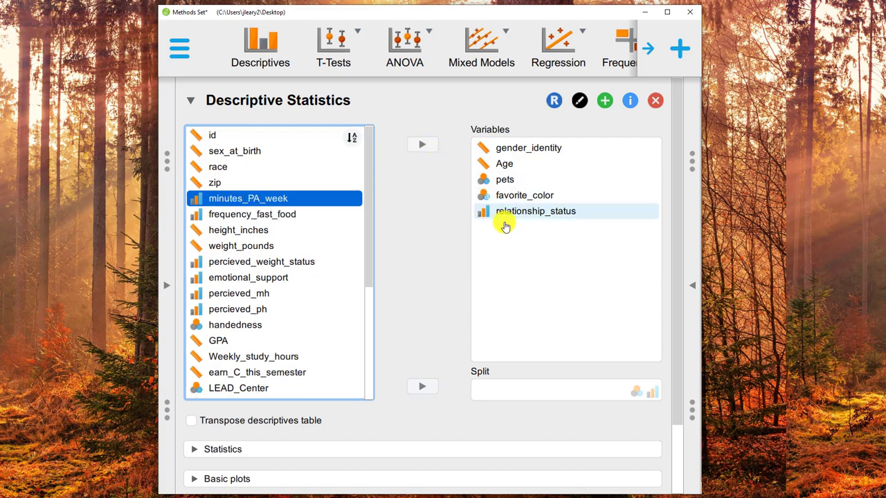
Expand and review the statistics options, keeping the defaults, and enable distribution plots for the selected variables.
scroll(411, 283, "down", 2)
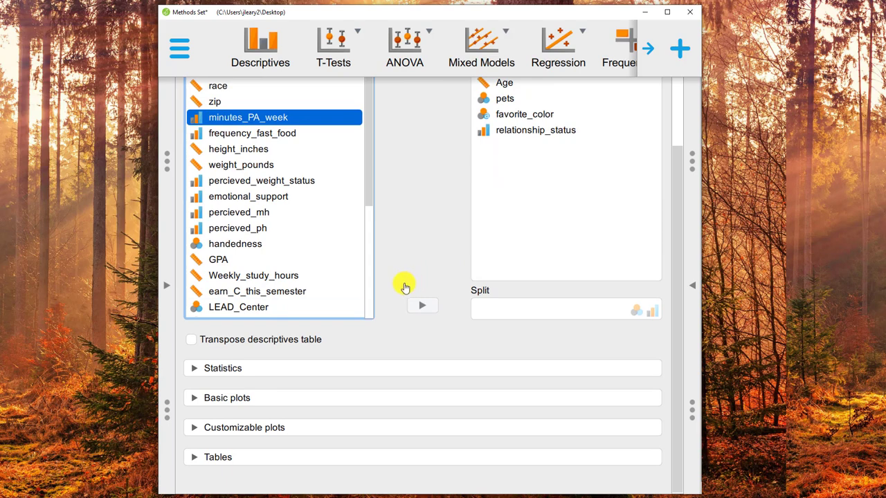
left_click(194, 369)
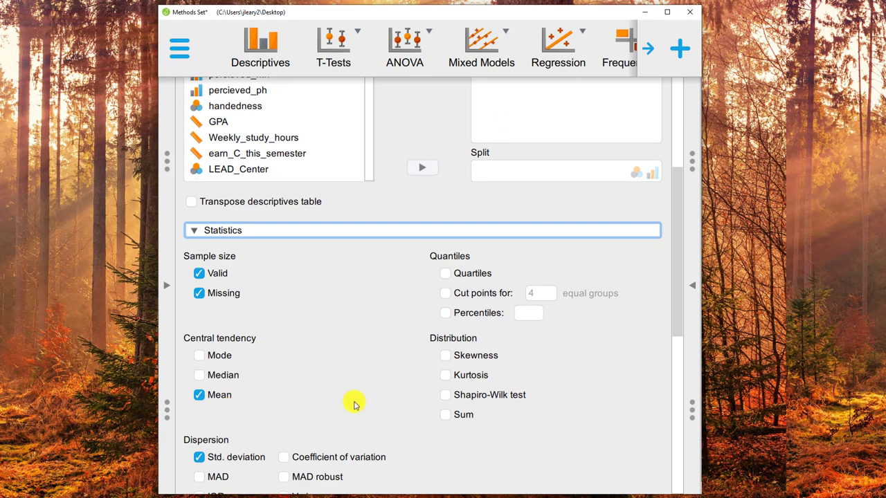
scroll(353, 405, "down", 1)
scroll(353, 404, "down", 5)
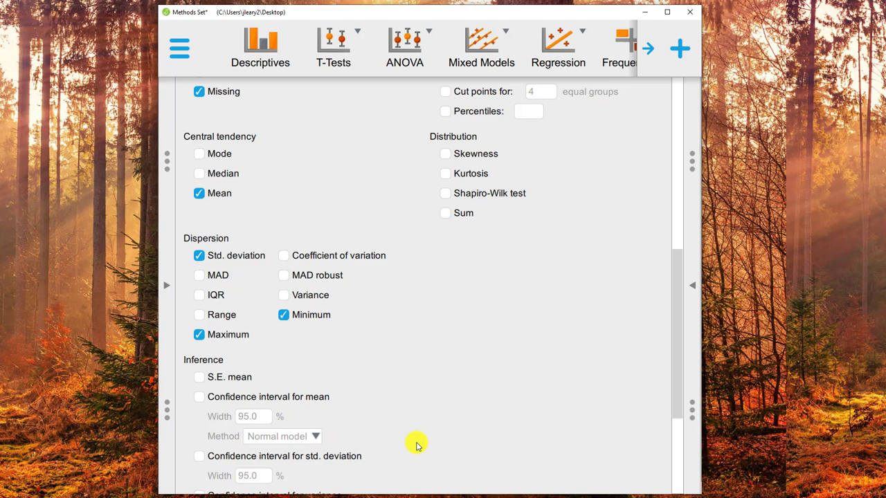
scroll(416, 445, "down", 5)
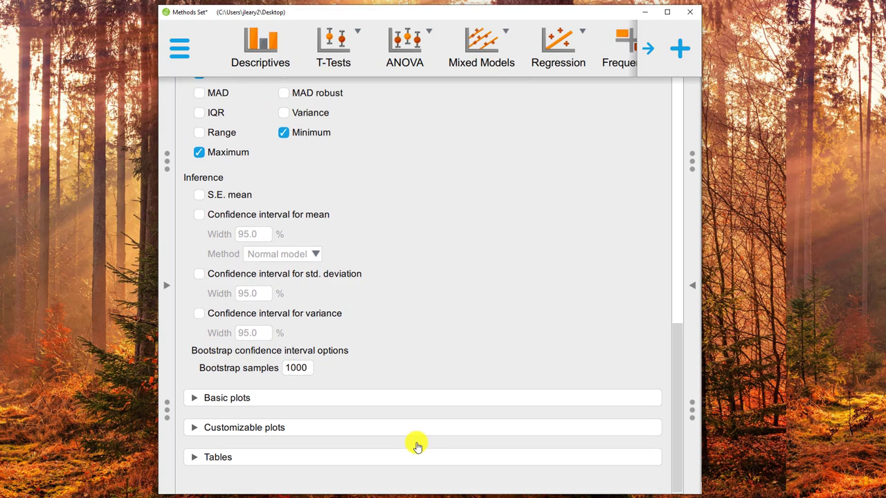
left_click(193, 400)
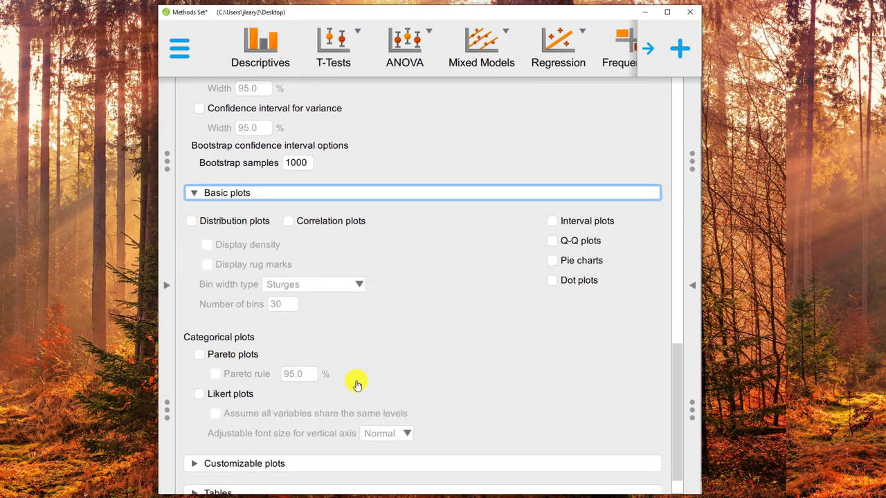
left_click(191, 221)
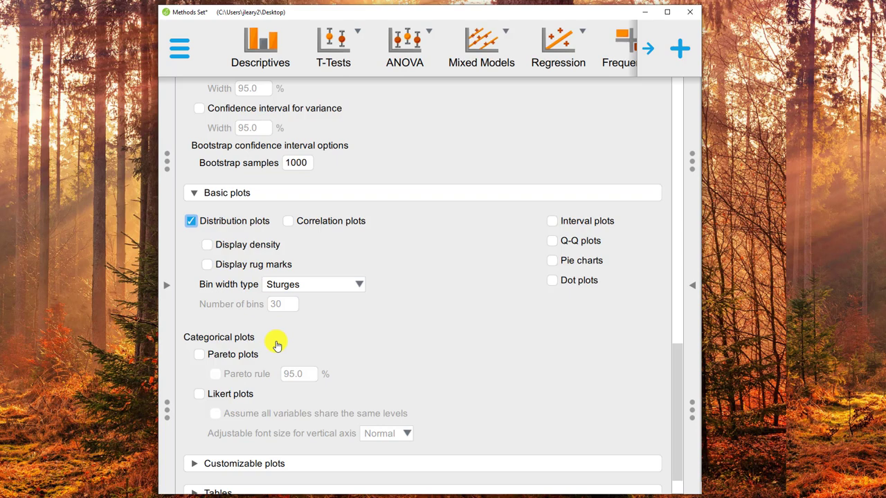
Enable frequency tables in the descriptive analysis.
scroll(471, 364, "down", 1)
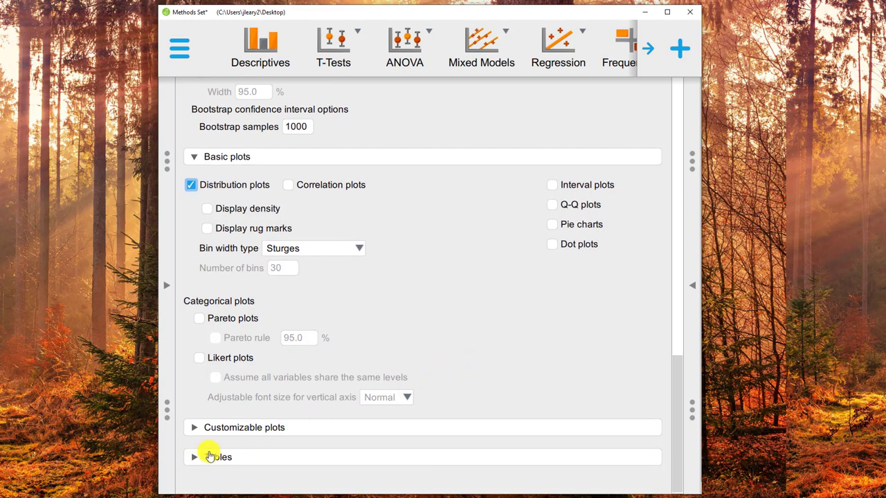
left_click(217, 453)
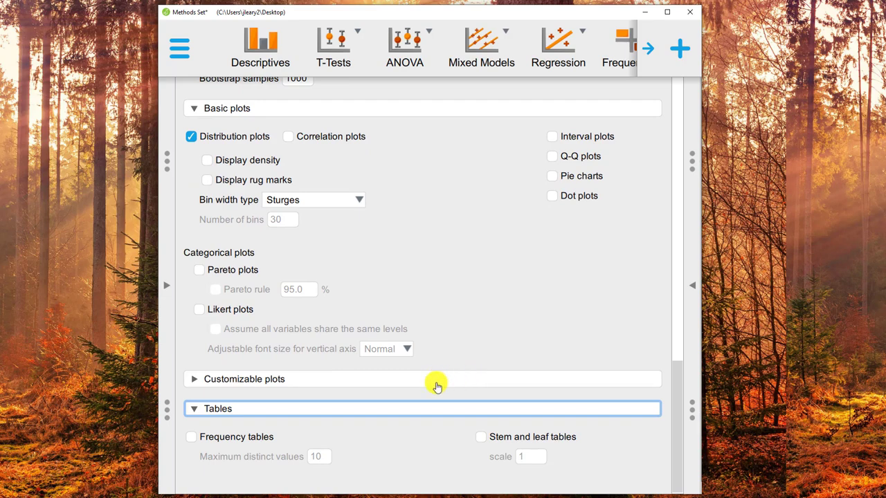
left_click(214, 443)
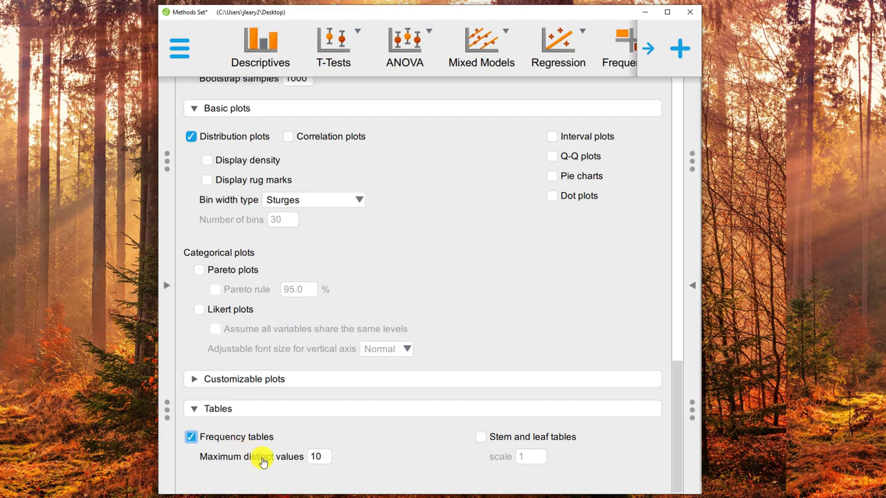
Hide the input options and examine the descriptive statistics and gender_identity frequency tables in the results.
scroll(261, 462, "up", 15)
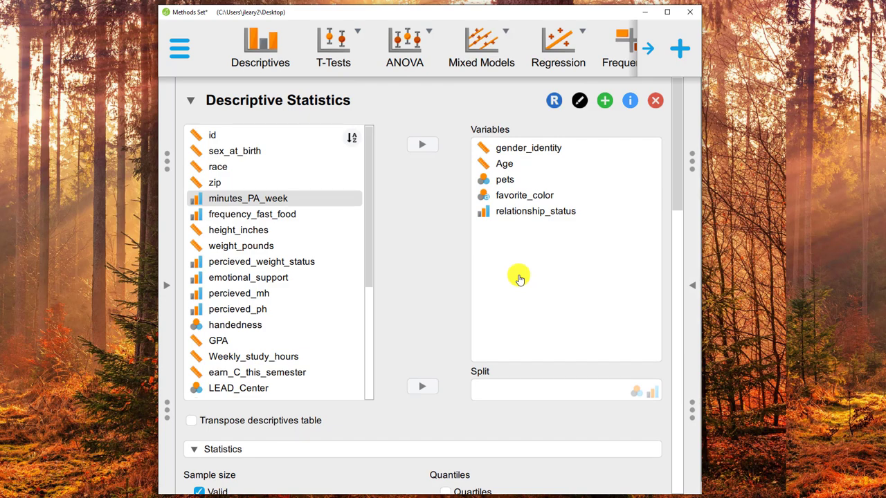
left_click(692, 291)
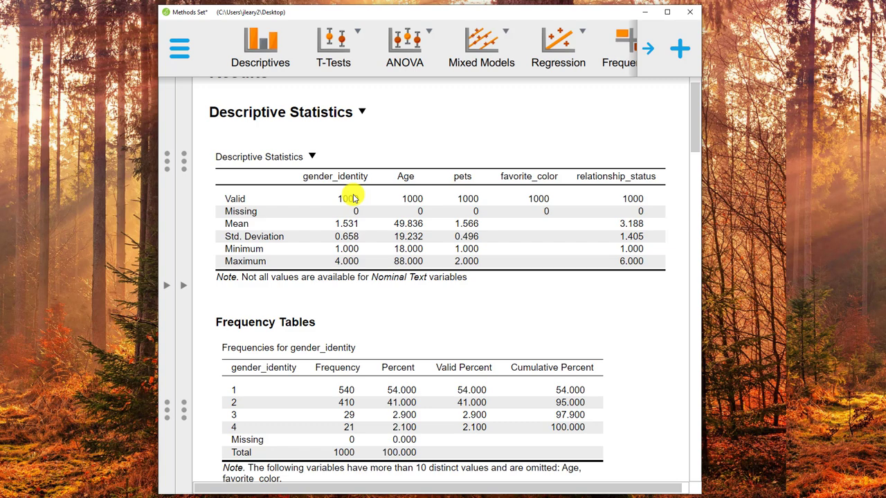
scroll(353, 198, "down", 1)
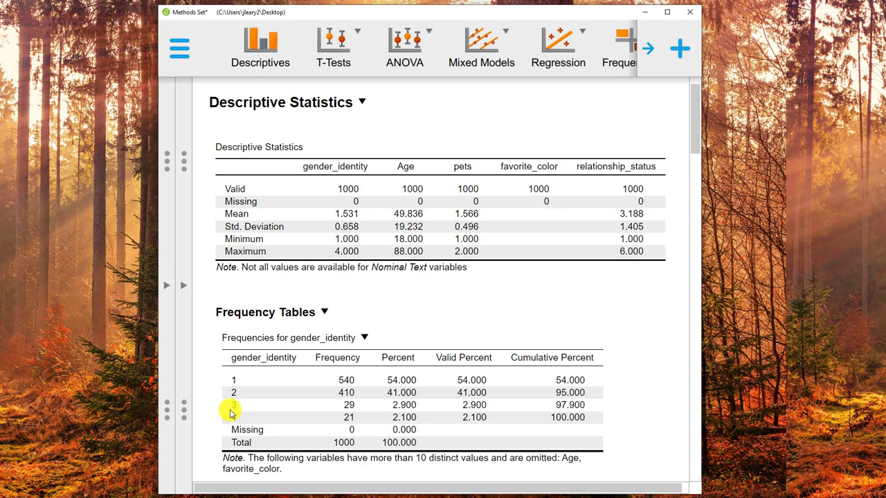
Look up the gender_identity codes in the CodeBook_Sample_Survey PDF in Acrobat, and compare them with the frequency table in JASP.
left_click(306, 497)
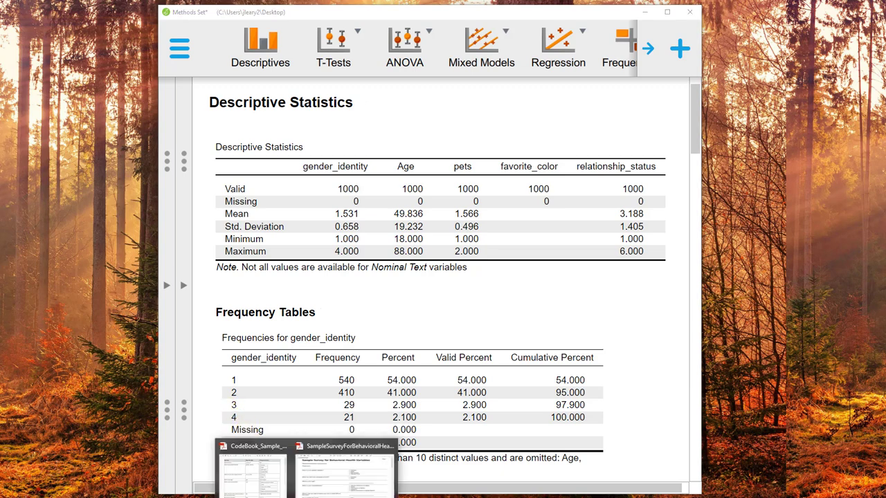
left_click(255, 474)
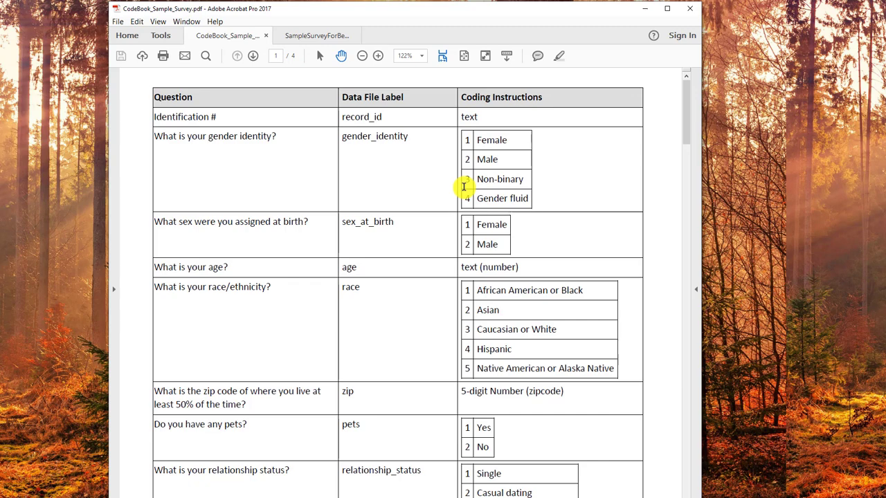
left_click(644, 14)
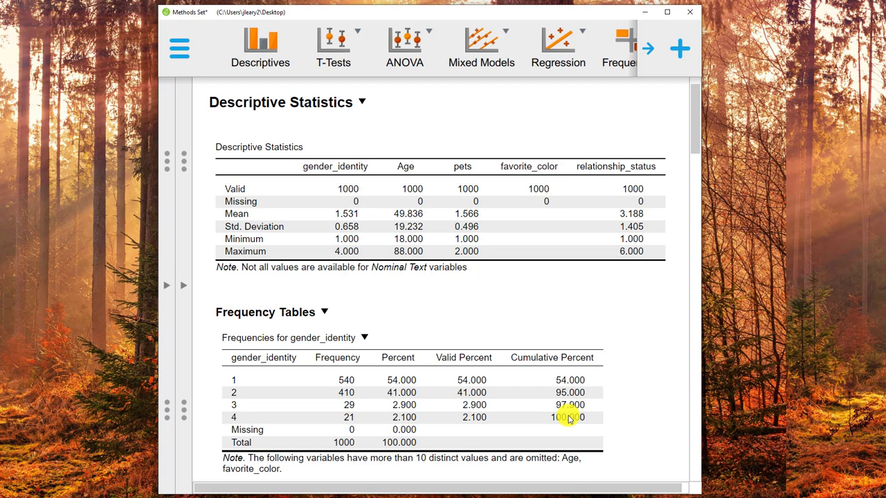
scroll(568, 418, "down", 3)
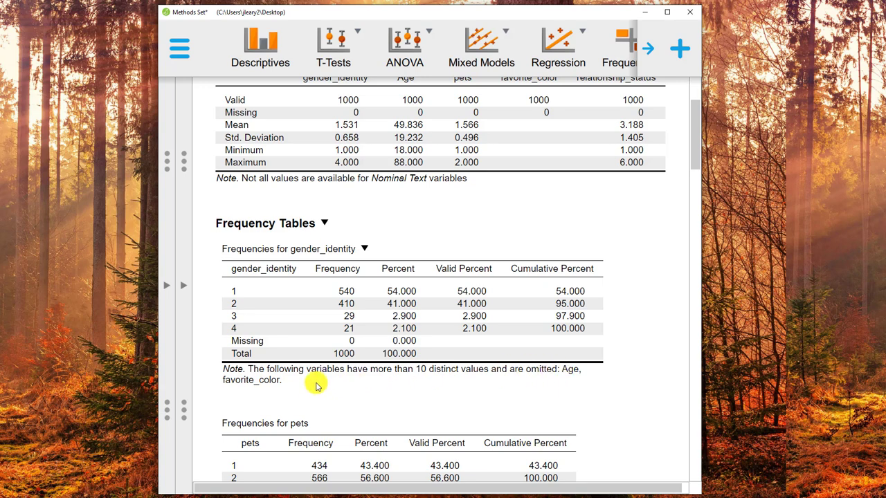
scroll(316, 386, "up", 1)
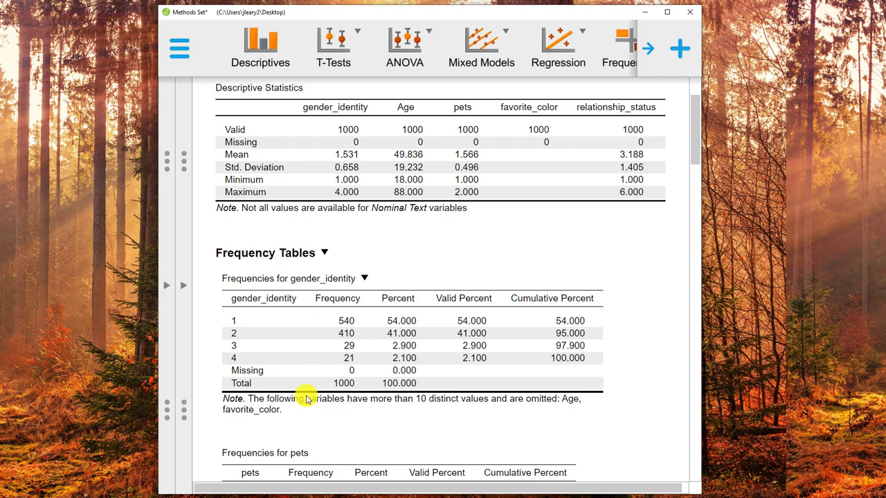
Set the maximum distinct values for the frequency tables to 20 and hide the input options.
left_click(186, 291)
scroll(376, 388, "down", 4)
scroll(376, 390, "down", 10)
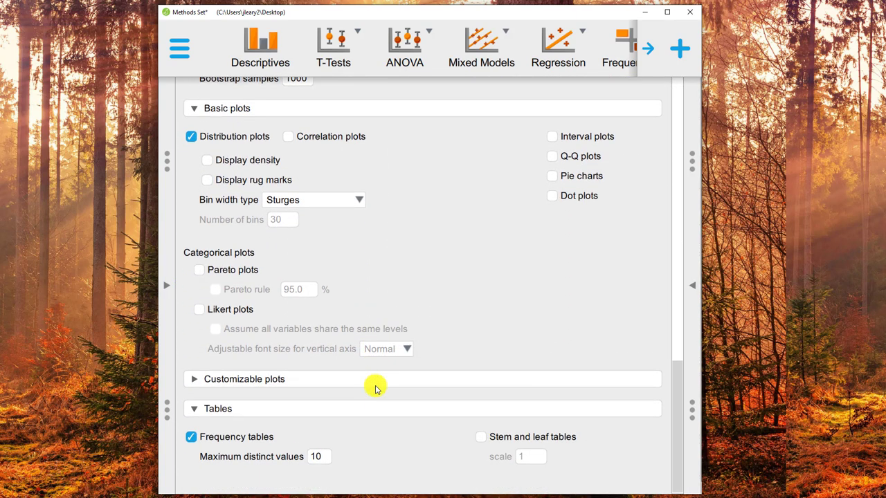
left_click(319, 457)
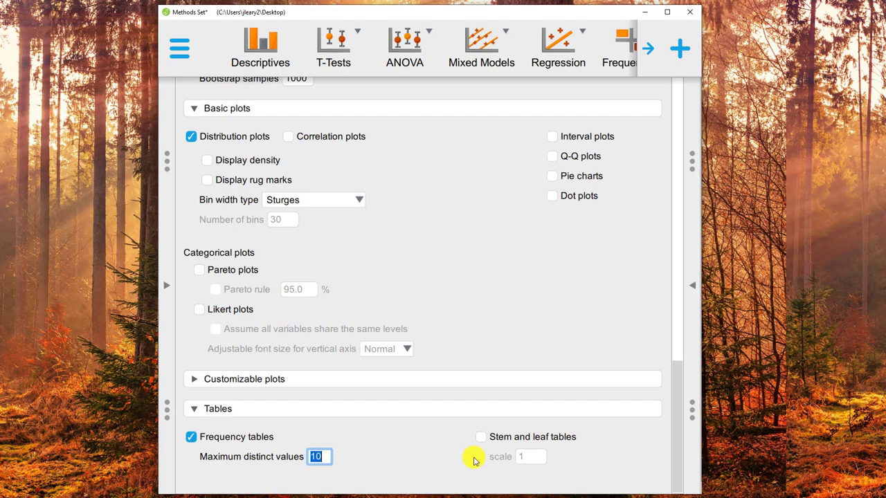
type("20")
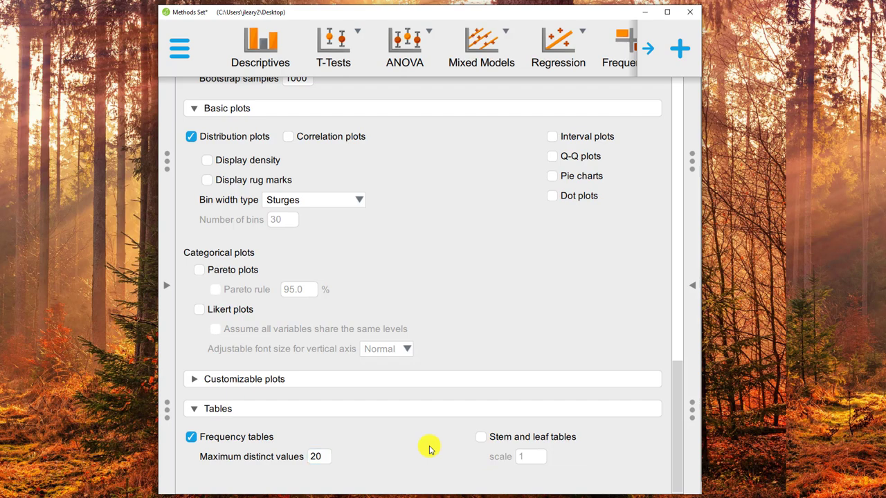
key("Tab")
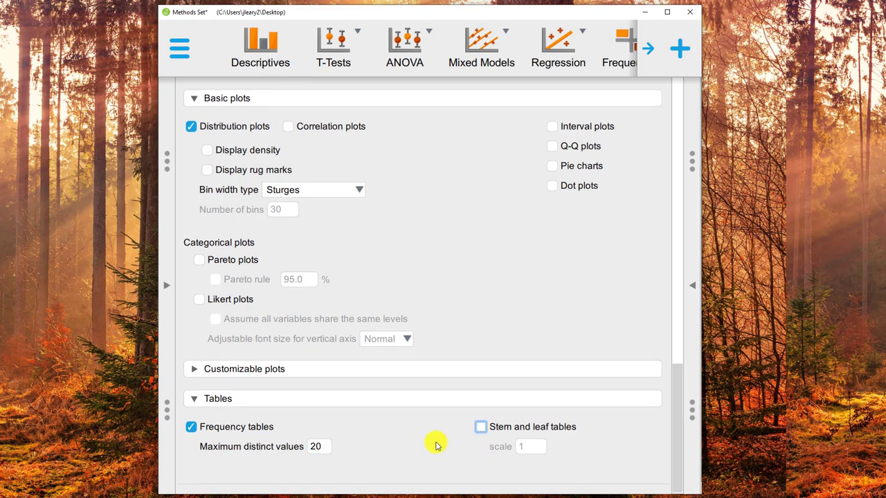
left_click(695, 289)
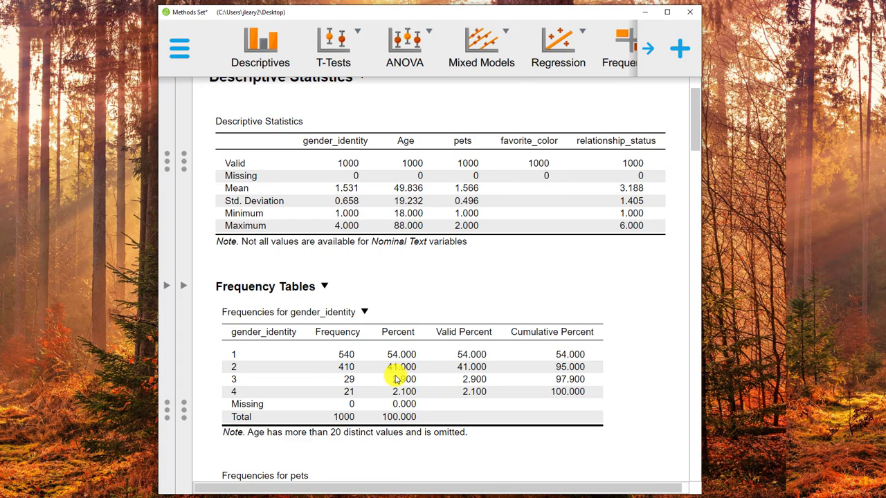
Examine the frequency tables for gender_identity, pets, favorite_color and relationship_status in the results.
scroll(397, 379, "down", 1)
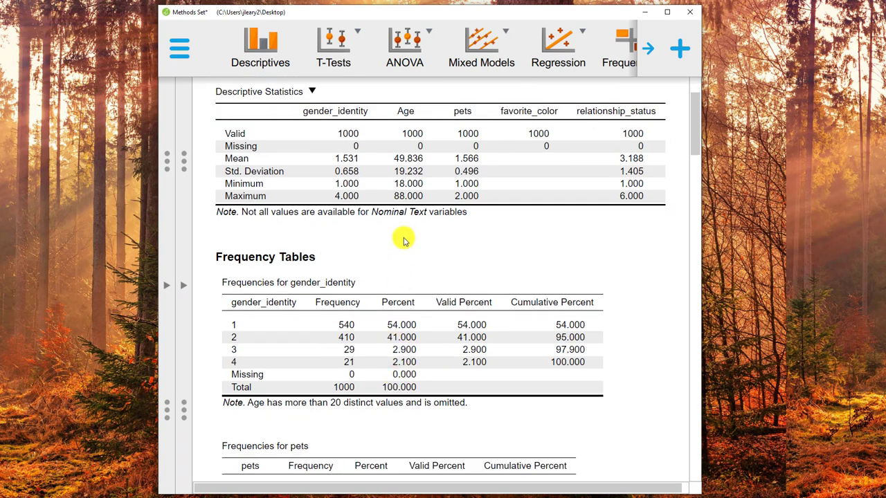
scroll(401, 231, "down", 1)
scroll(403, 232, "down", 3)
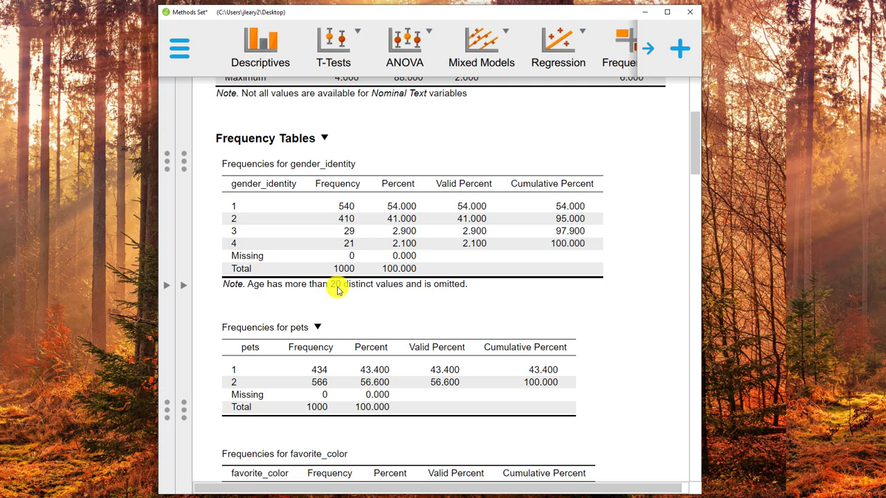
scroll(338, 289, "down", 5)
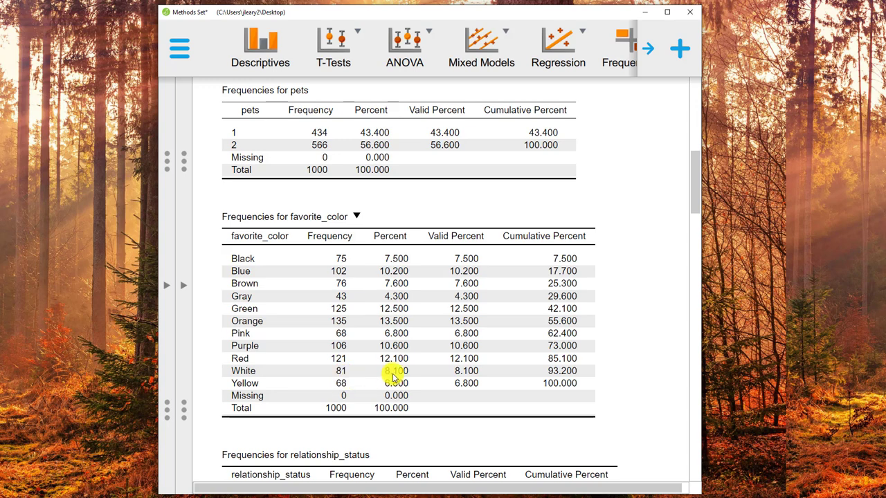
scroll(392, 376, "down", 5)
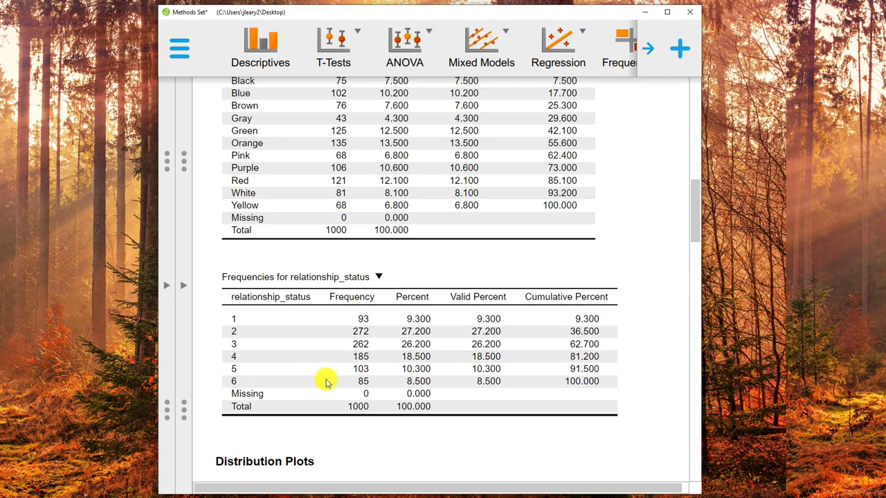
scroll(326, 382, "down", 5)
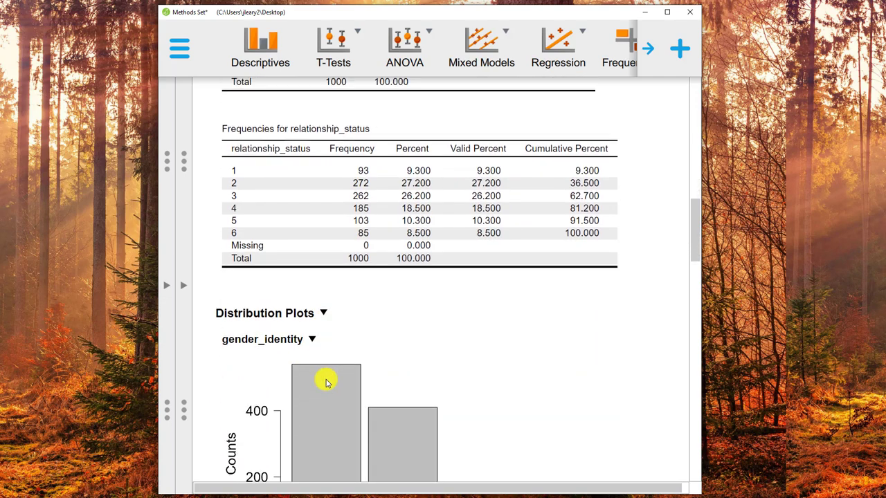
Examine the distribution plots for gender_identity, Age, pets and favorite_color.
scroll(327, 382, "down", 3)
scroll(327, 382, "down", 2)
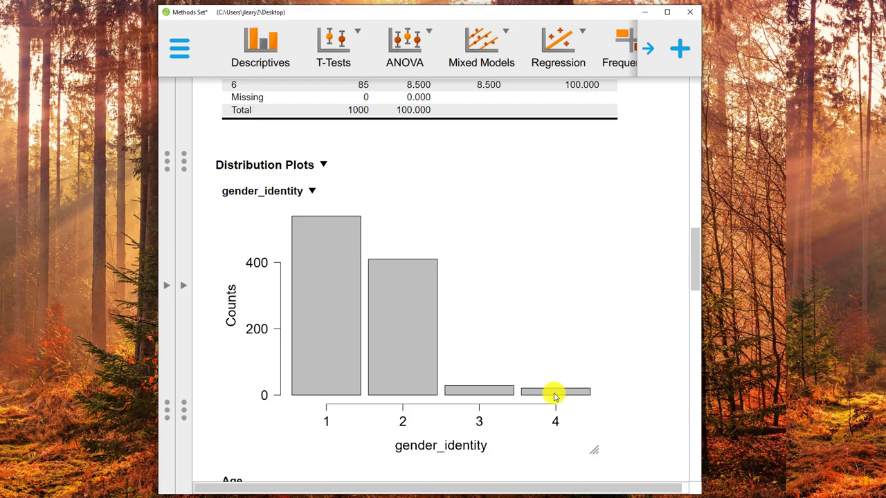
scroll(302, 355, "down", 5)
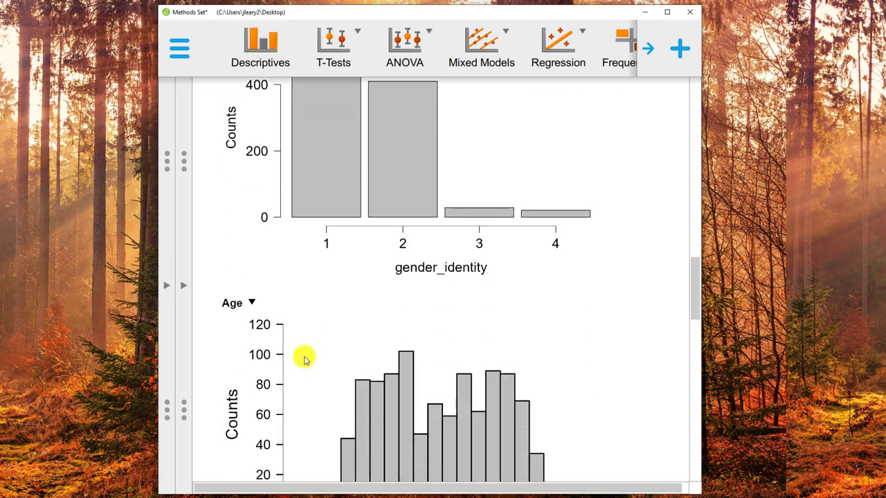
scroll(304, 358, "down", 3)
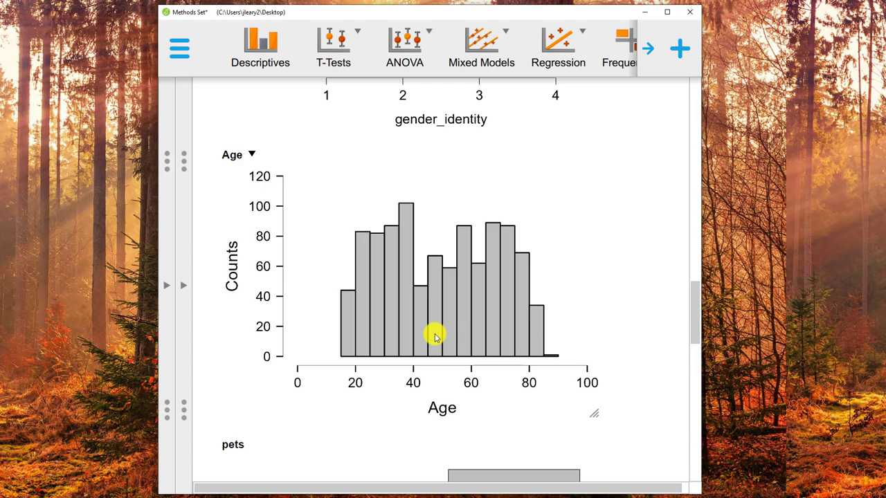
scroll(435, 337, "down", 5)
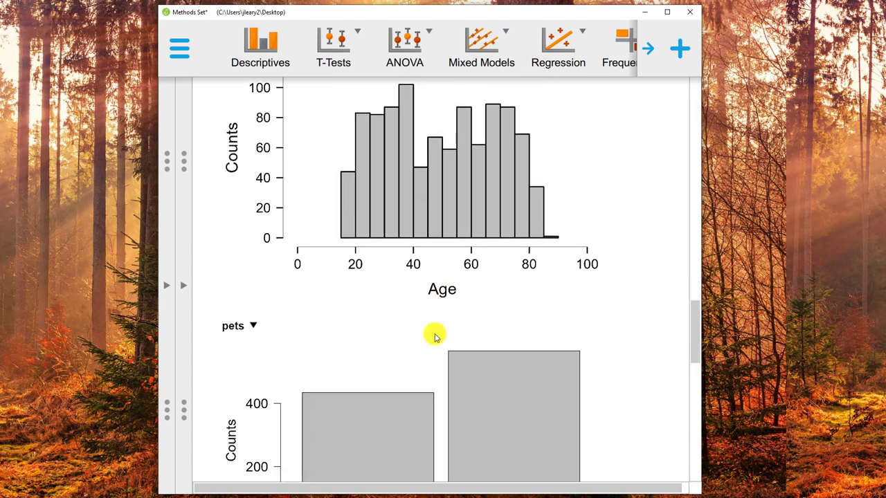
scroll(435, 337, "down", 1)
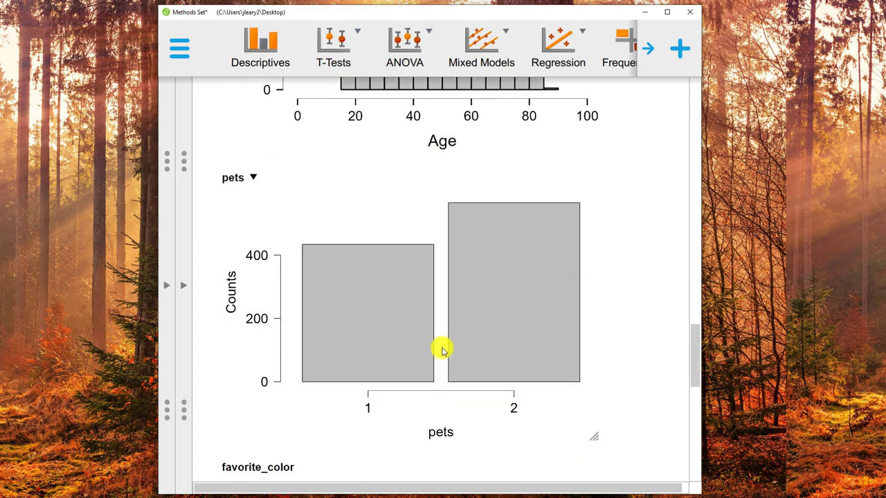
scroll(476, 412, "down", 2)
scroll(475, 412, "down", 9)
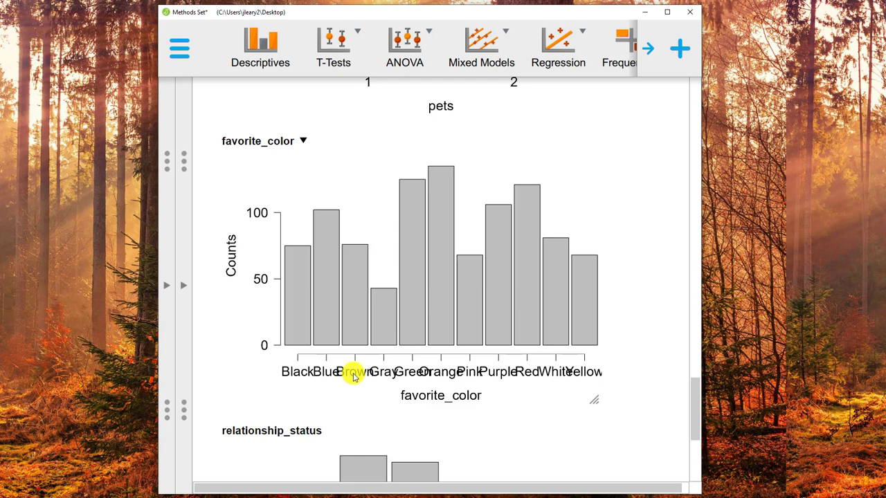
Resize the favorite_color distribution plot to make it slightly wider, and hide the input options.
mouse_move(594, 402)
left_mouse_down()
mouse_move(649, 420)
mouse_move(598, 415)
mouse_move(590, 393)
left_mouse_up()
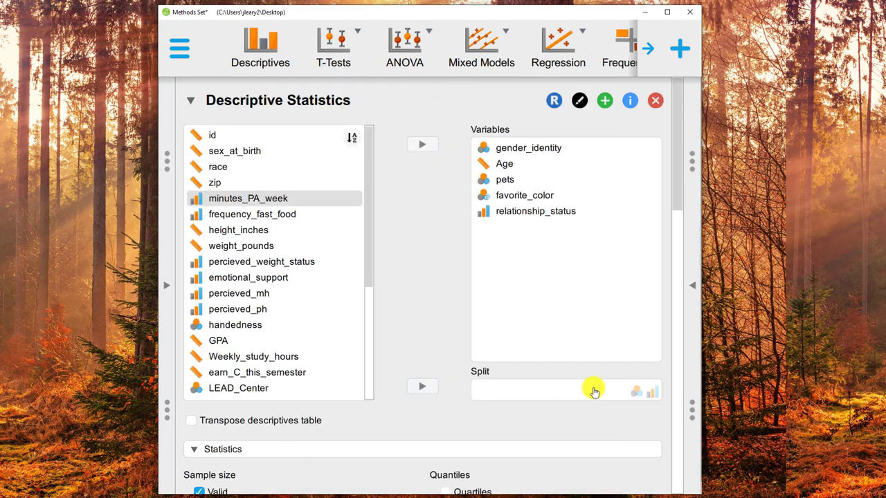
left_click(690, 284)
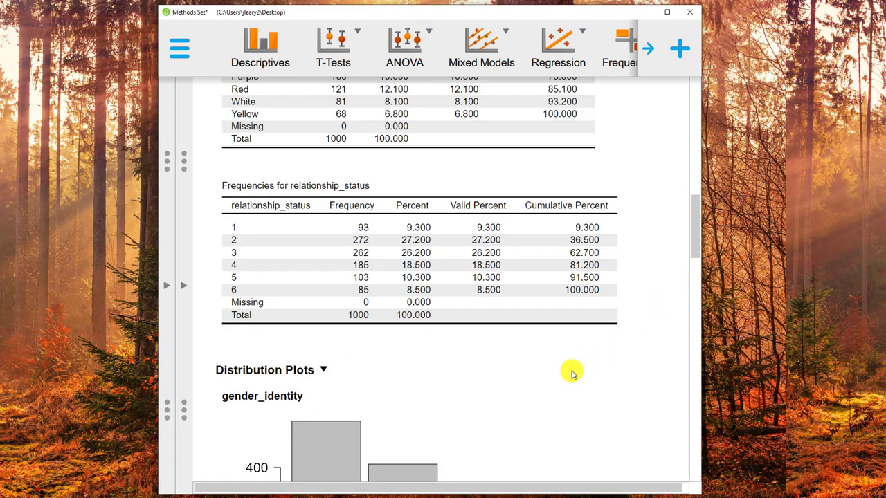
scroll(558, 381, "down", 10)
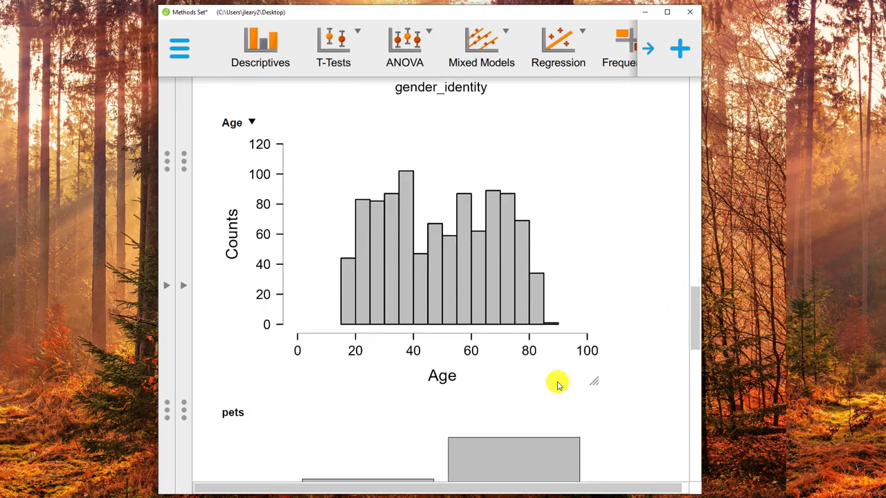
scroll(558, 385, "down", 8)
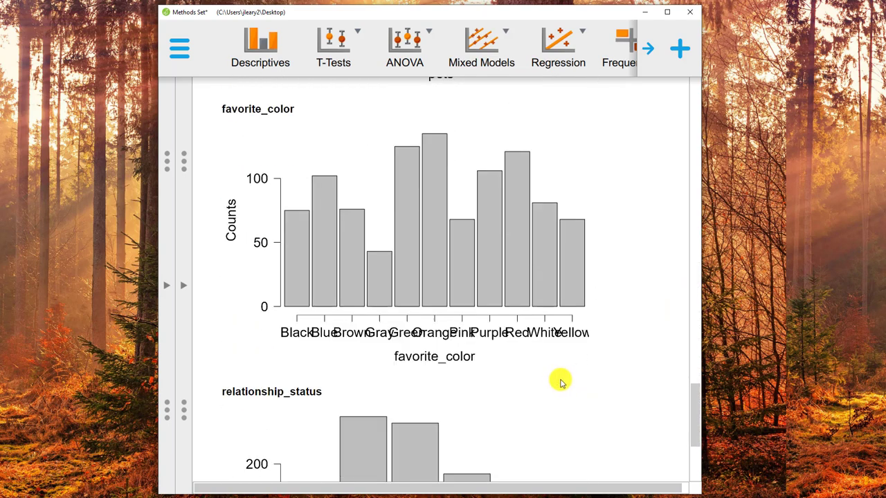
mouse_move(585, 362)
left_mouse_down()
mouse_move(656, 360)
mouse_move(579, 357)
mouse_move(609, 361)
mouse_move(598, 358)
left_mouse_up()
left_click(597, 358)
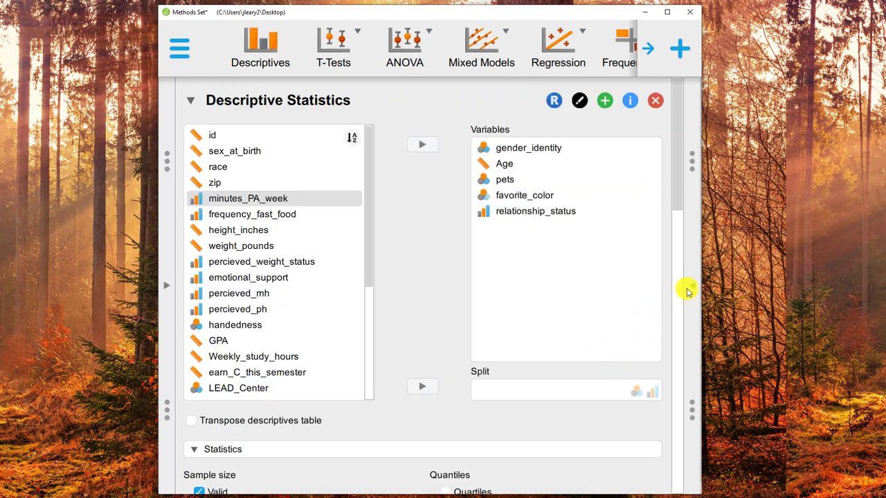
left_click(692, 284)
Examine the resized favorite_color plot and the relationship_status plot, and review the descriptive statistics and gender_identity frequency tables again.
scroll(477, 416, "down", 2)
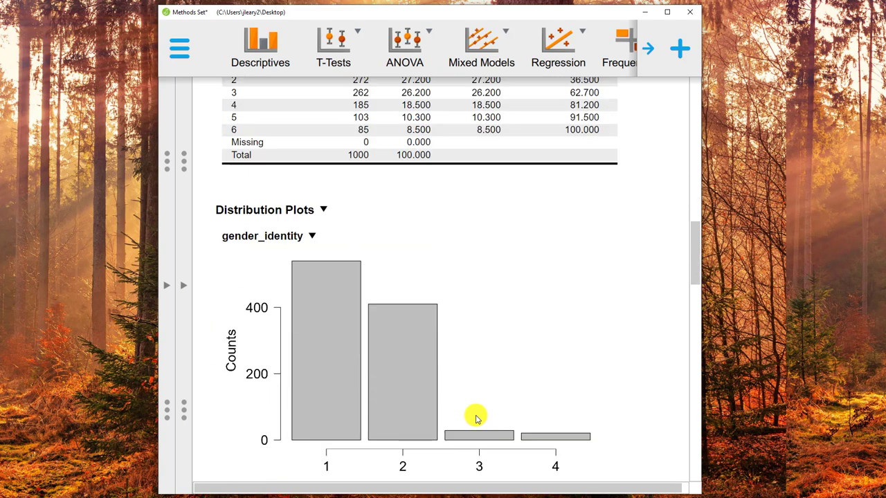
scroll(476, 417, "down", 8)
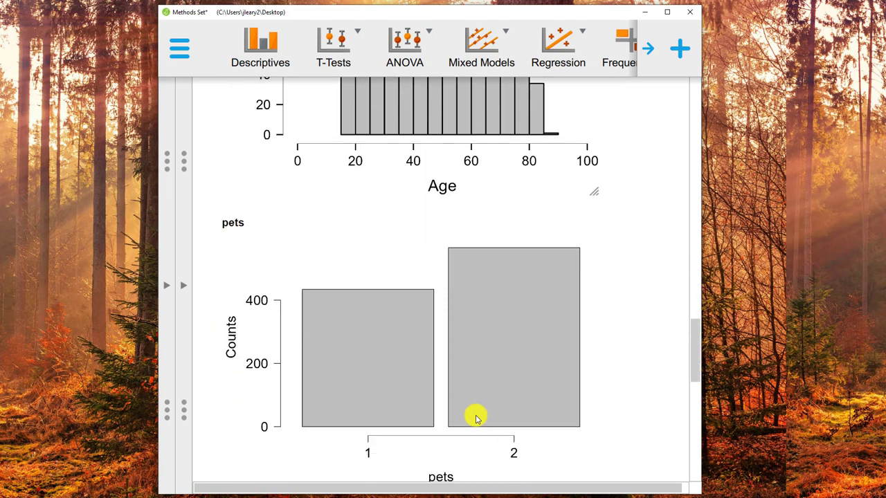
scroll(477, 417, "down", 3)
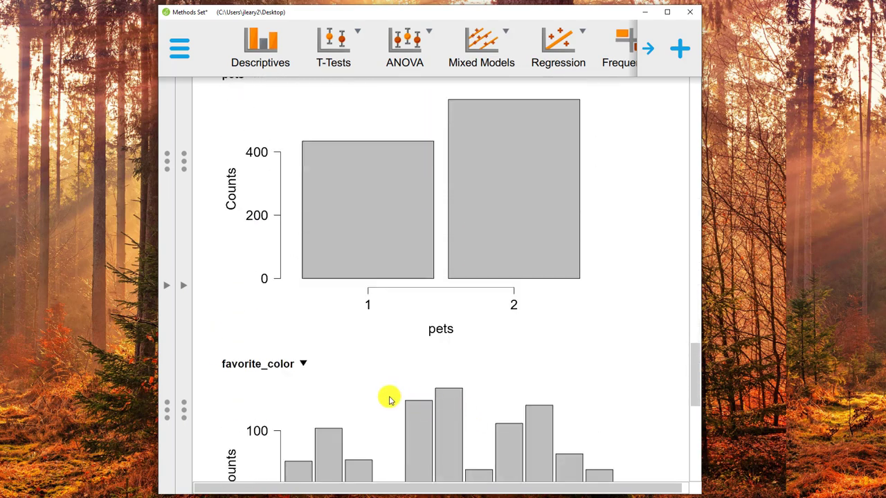
scroll(389, 400, "down", 3)
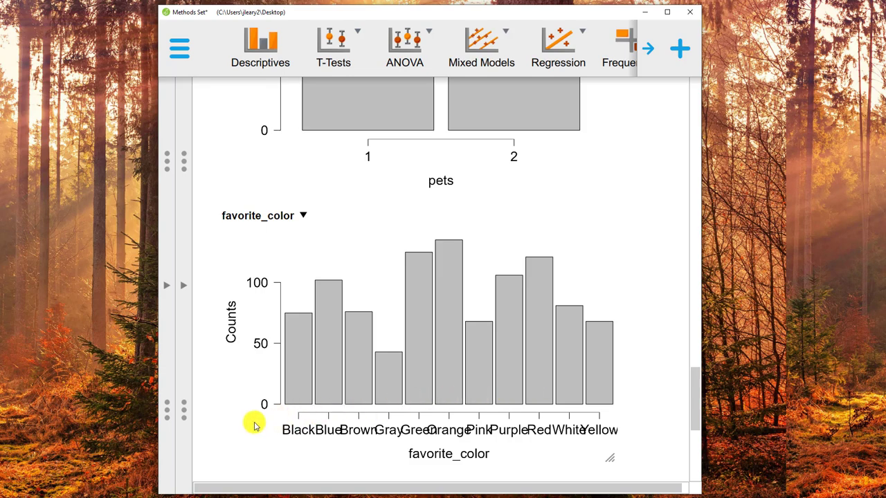
scroll(254, 425, "down", 1)
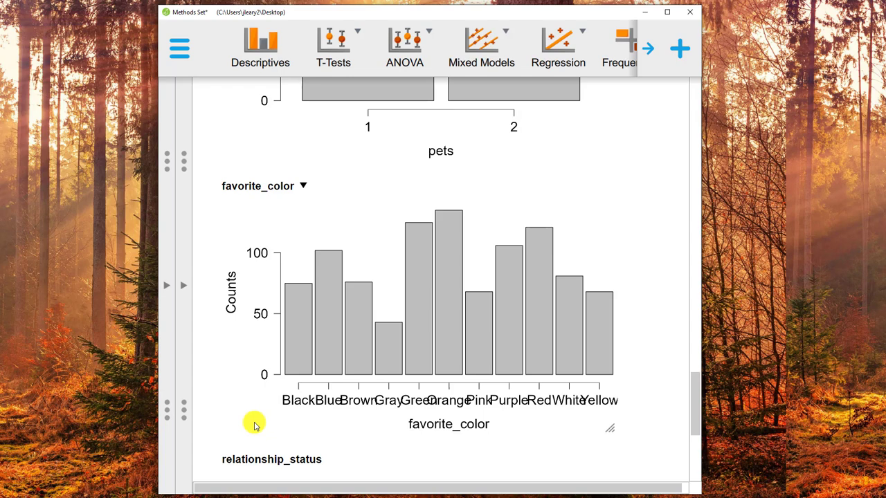
scroll(254, 425, "down", 5)
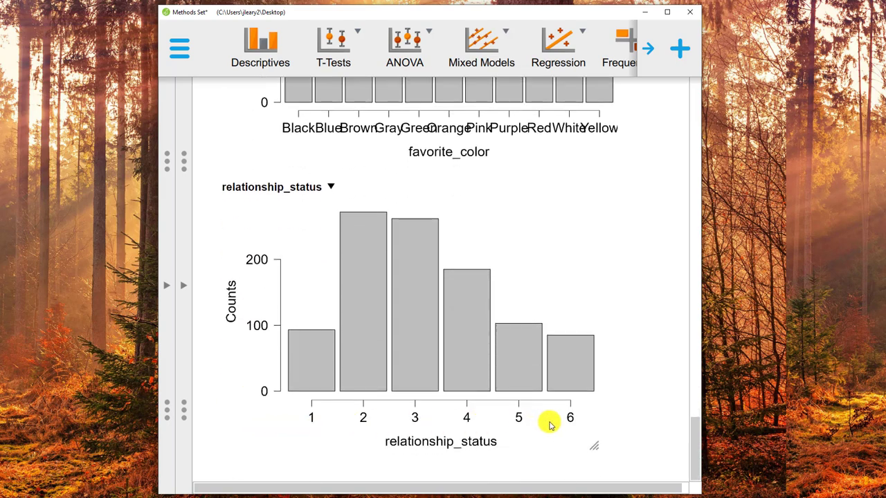
left_click_drag(696, 464, 670, 137)
scroll(669, 132, "up", 3)
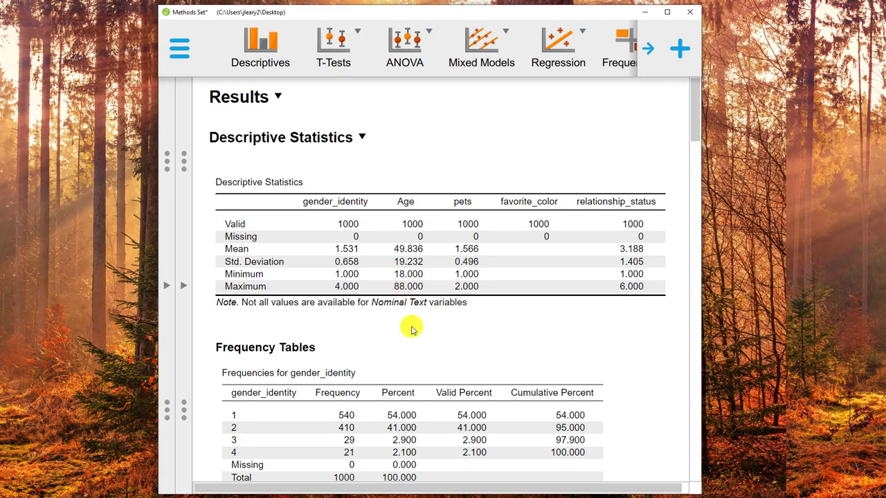
scroll(411, 330, "down", 3)
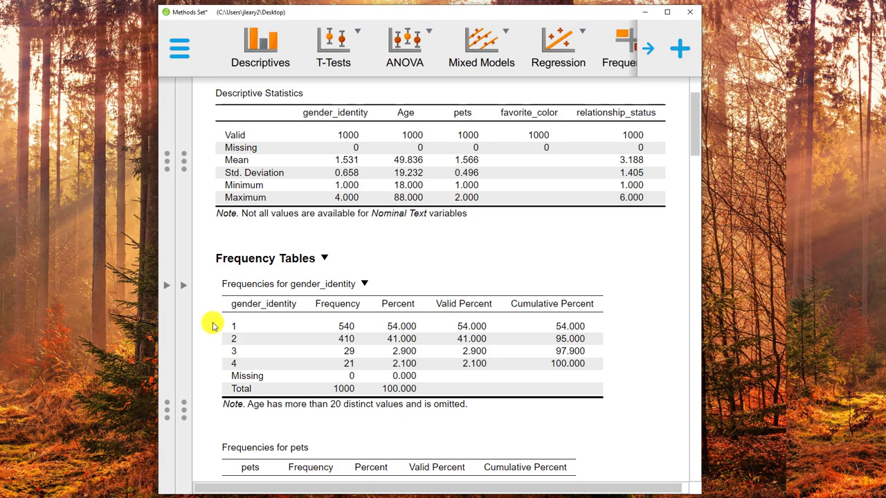
Show the data table and change the measurement level of gender_identity to Nominal.
left_click(167, 287)
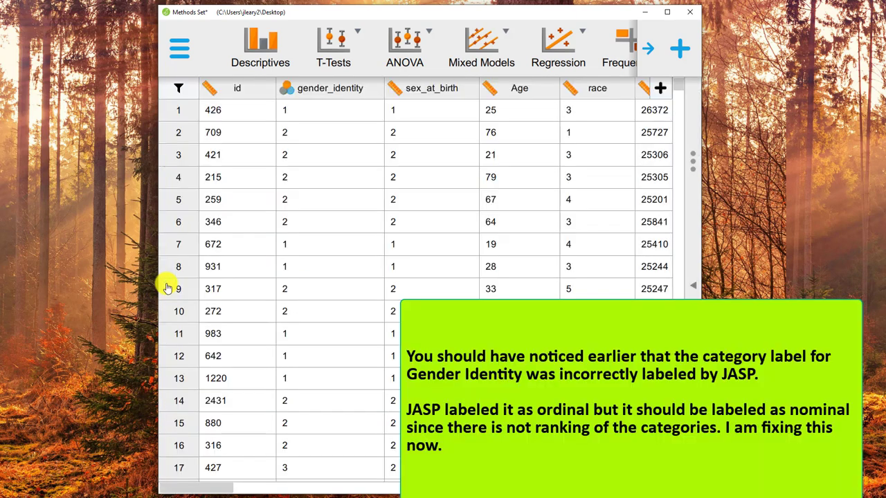
left_click(286, 88)
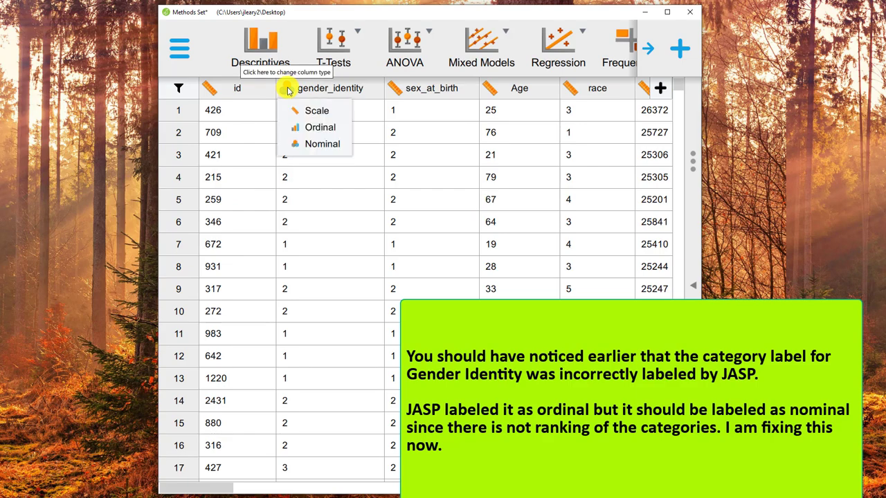
left_click(307, 144)
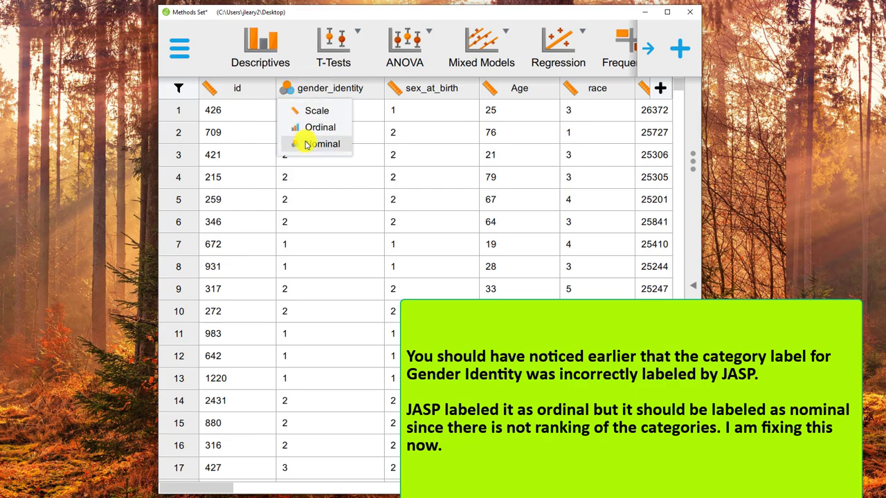
left_click(350, 87)
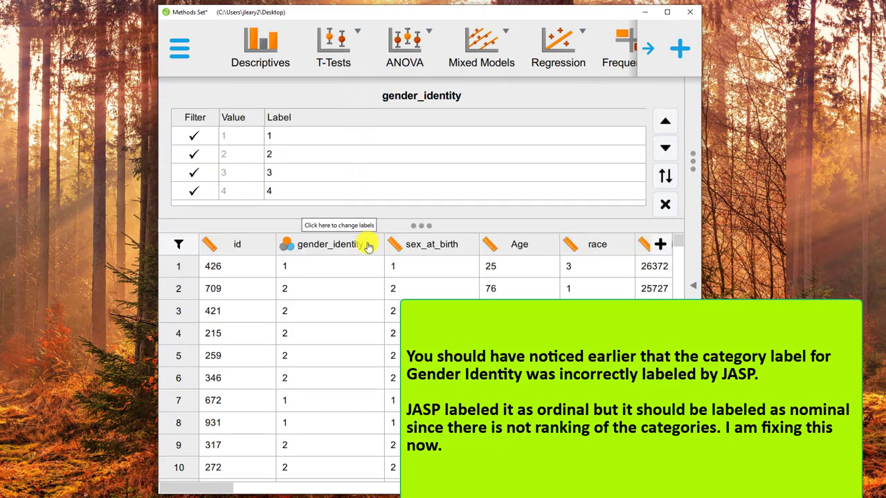
left_click(348, 245)
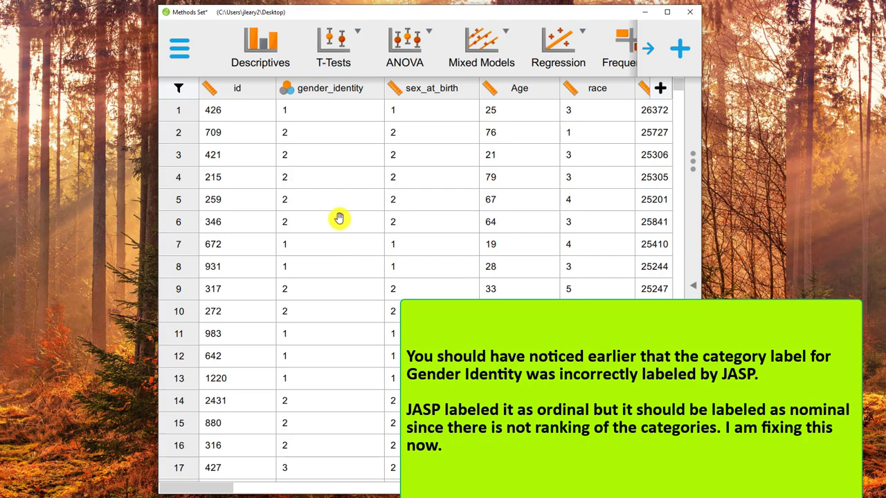
Open the value labels of gender_identity and label value 1 as Female.
left_click(321, 92)
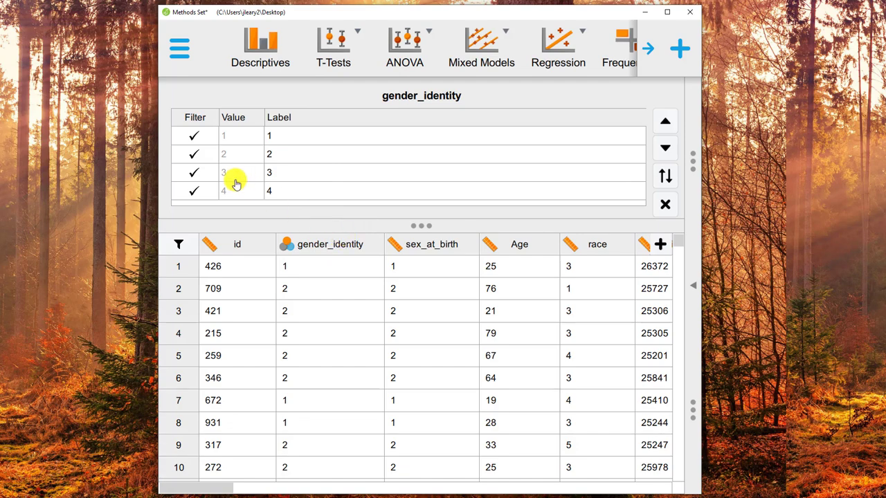
left_click(287, 138)
left_click(287, 138)
left_click(287, 139)
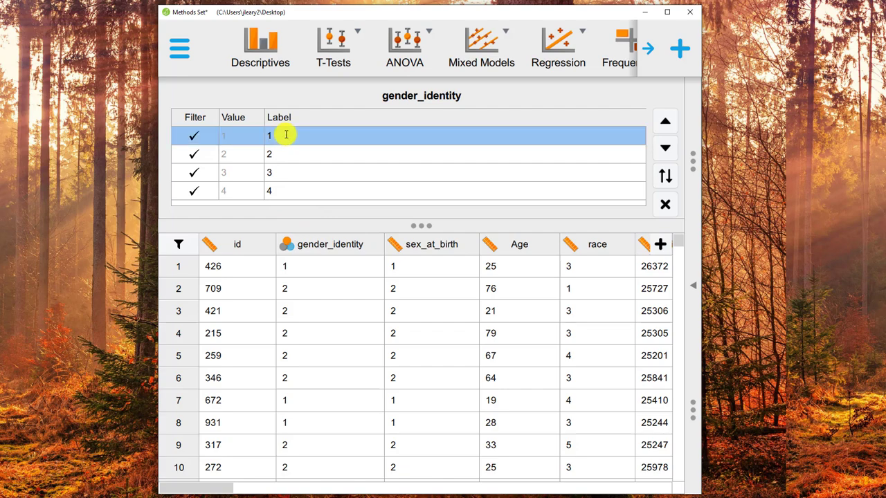
left_click(281, 135)
key("BackSpace")
type("Female")
key("Return")
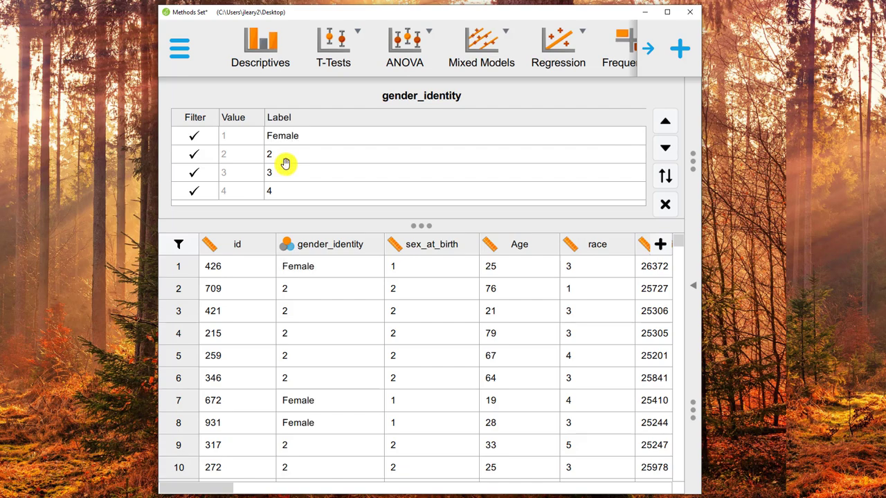
Label gender_identity value 2 as Male and value 3 as Non-binary.
left_click(267, 154)
key("BackSpace")
type("Male")
left_click(269, 172)
type("Non")
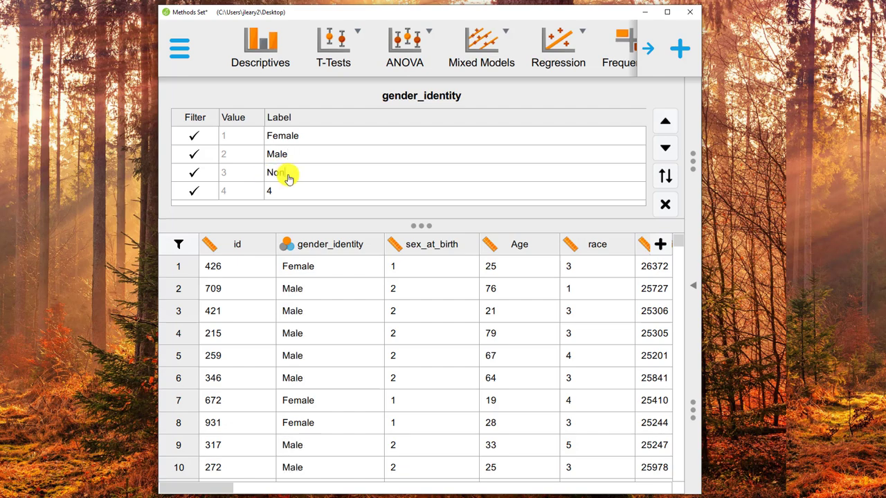
type("-binary")
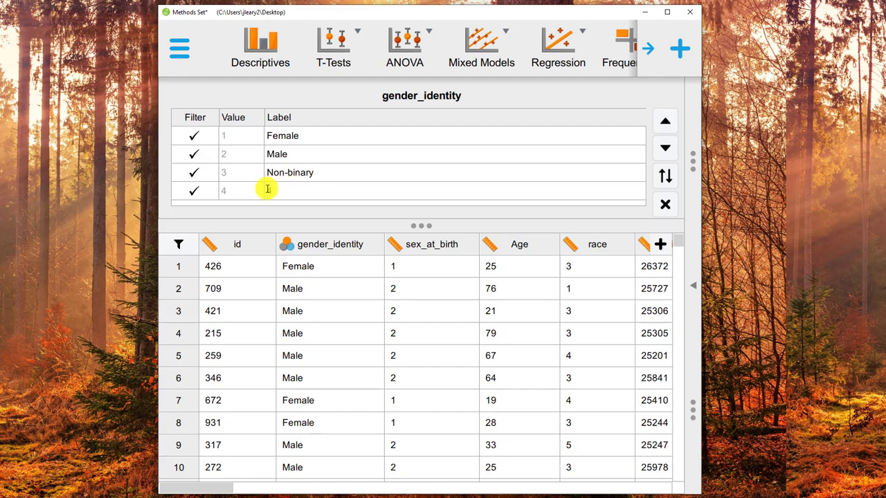
key("Return")
Try to label gender_identity value 4 as Gender Fluid, and close the label editor.
key("BackSpace")
type("Gender FLuid")
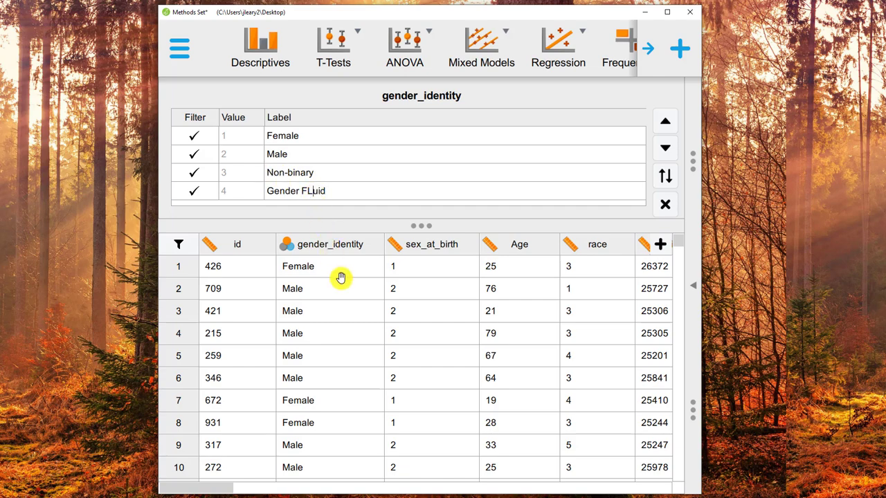
key("Left")
key("Left")
key("Left")
key("BackSpace")
type("l")
left_click(345, 248)
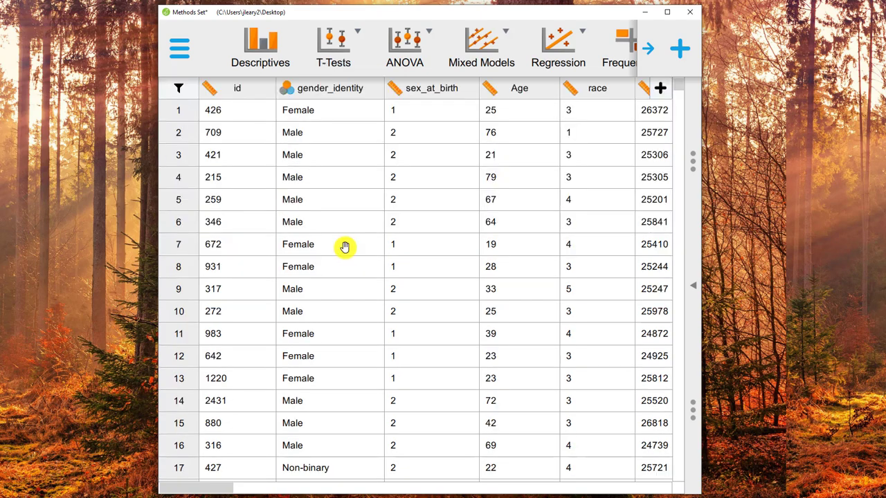
Hide the data table and check the category labels in the gender_identity frequency table.
left_click(698, 285)
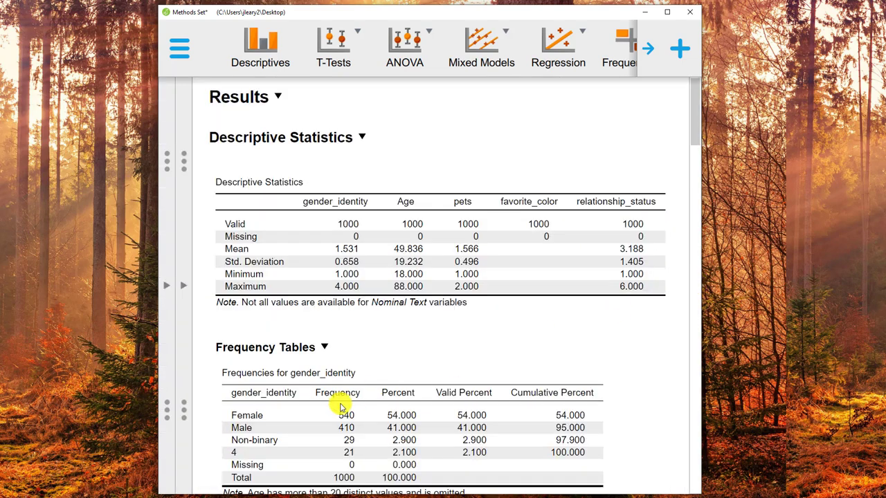
scroll(341, 407, "down", 2)
scroll(342, 407, "down", 2)
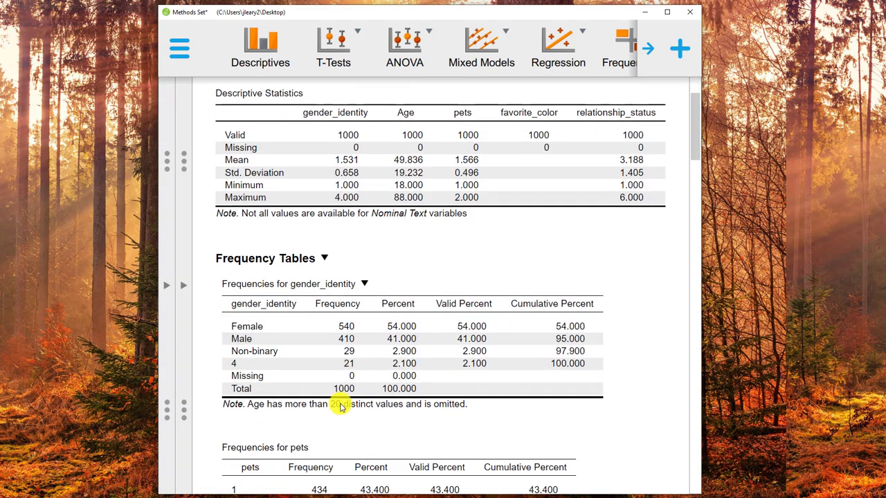
Reopen the gender_identity value labels from the data table, label value 4 as Gender Fluid, and close the label editor.
left_click(169, 286)
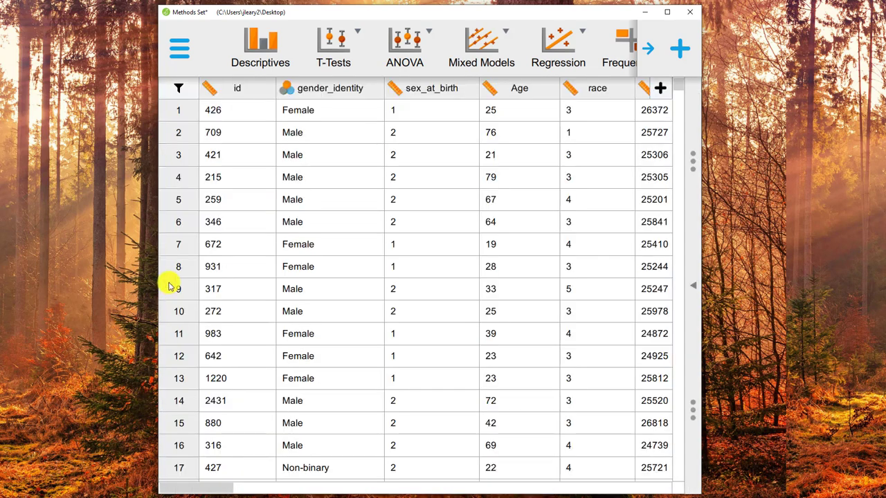
left_click(339, 94)
left_click(277, 192)
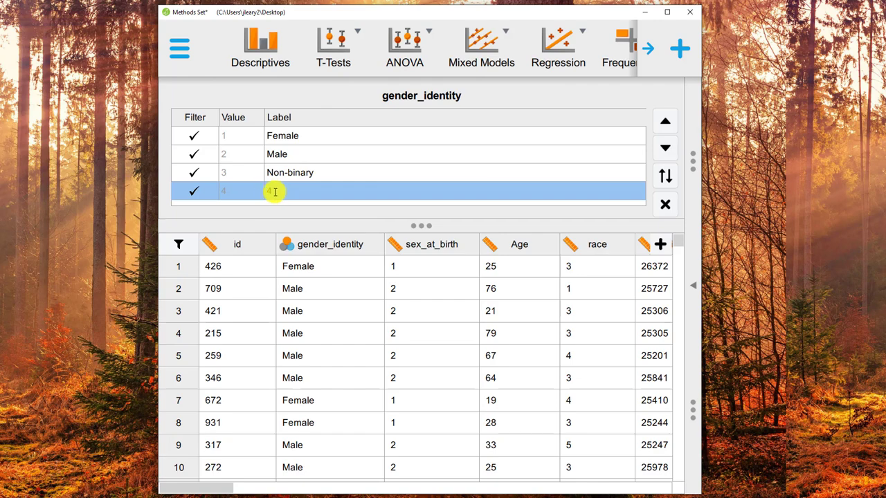
left_click(265, 190)
type("4")
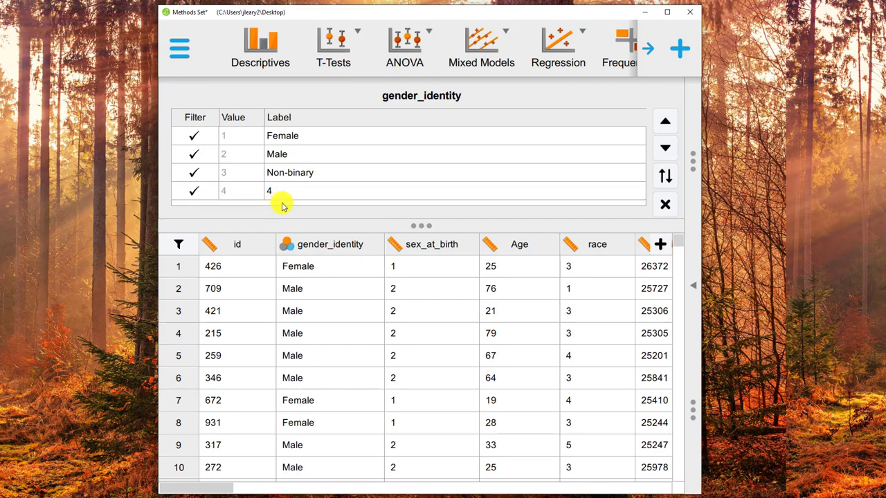
key("BackSpace")
type("Gender Fluid")
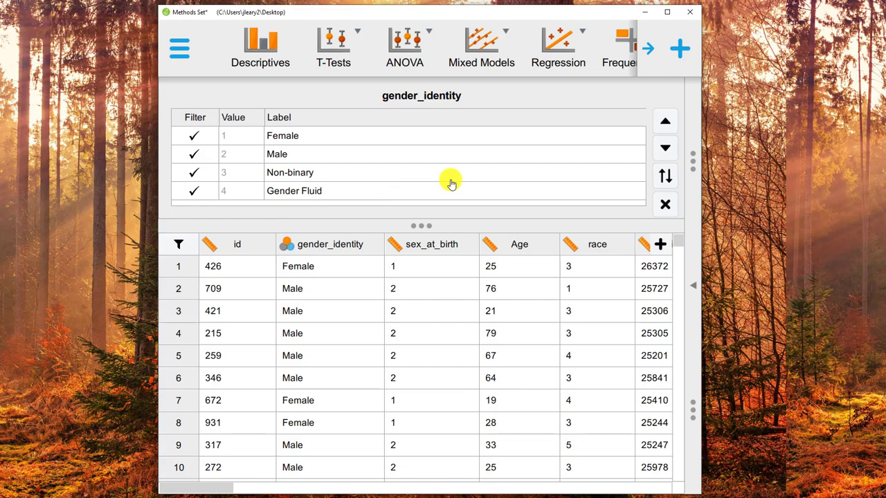
left_click(337, 191)
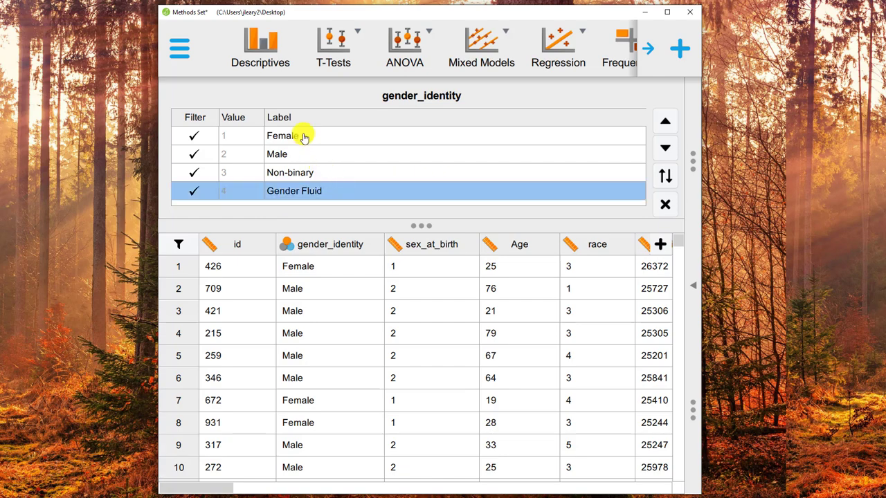
left_click(303, 137)
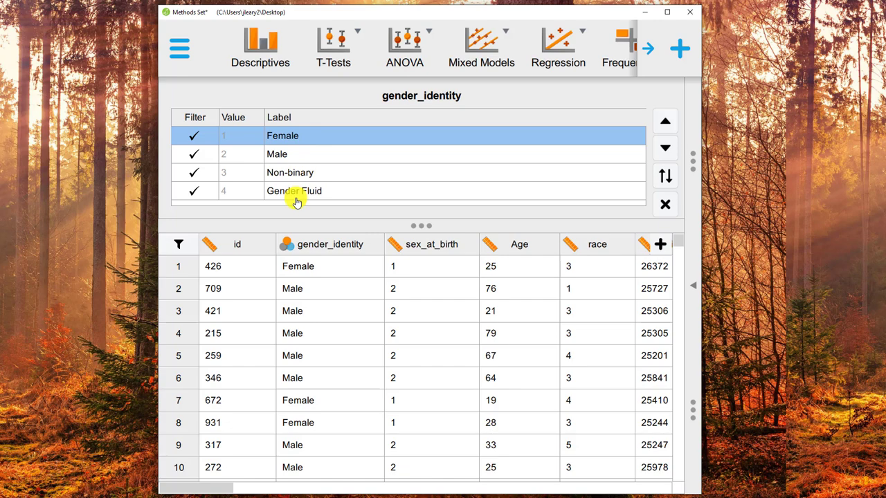
left_click(269, 157)
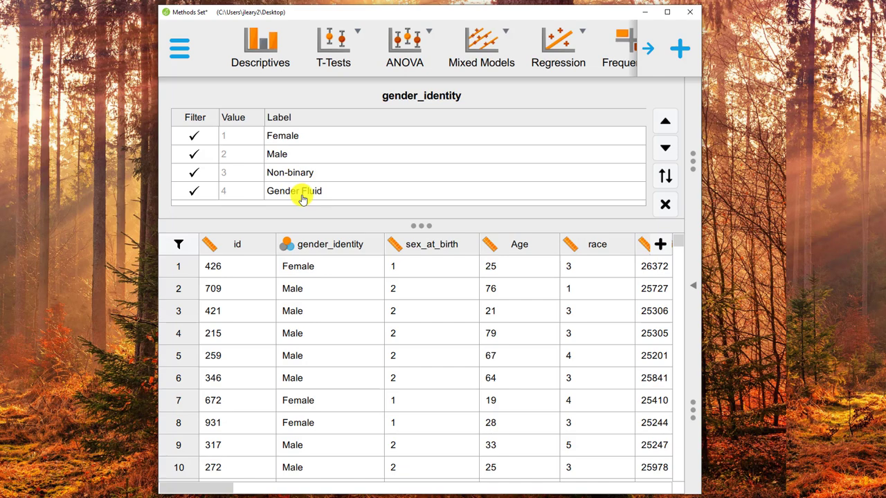
double_click(326, 246)
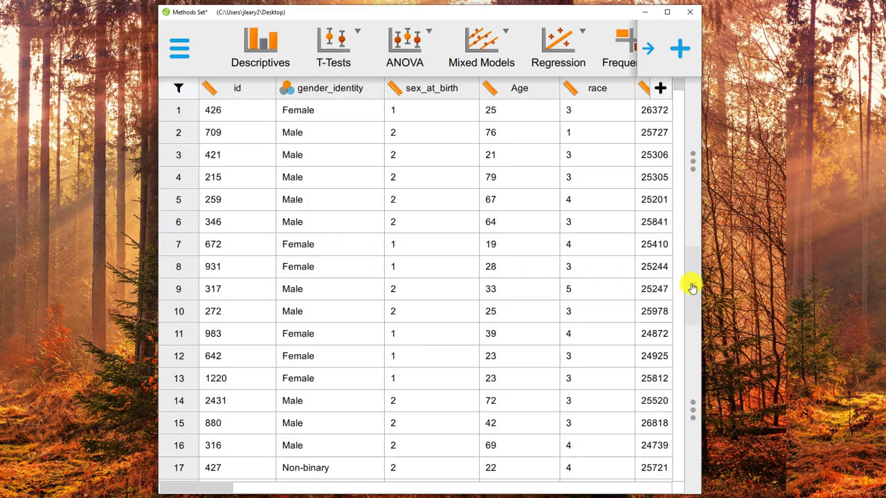
Return to the results and examine the relabelled gender_identity frequency table.
left_click(693, 285)
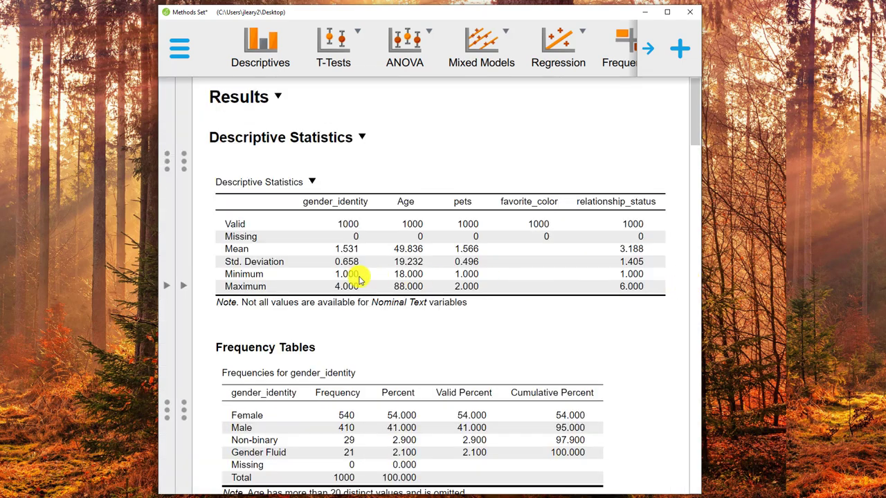
scroll(359, 279, "down", 3)
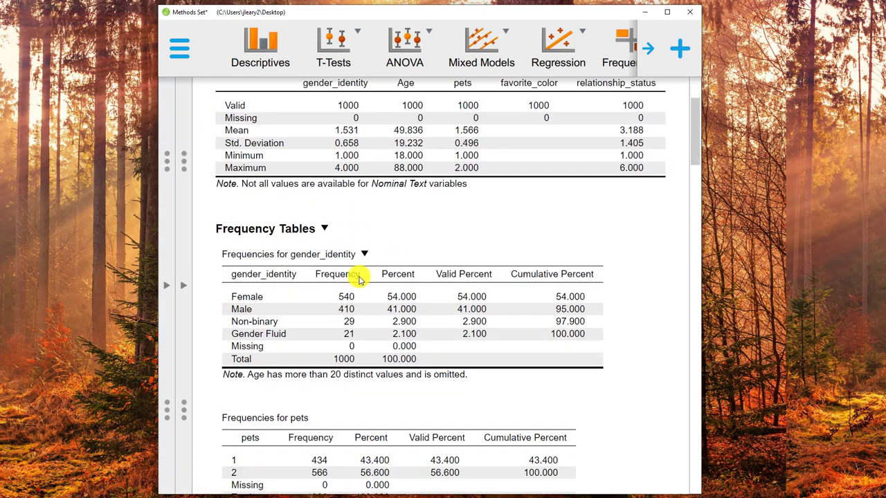